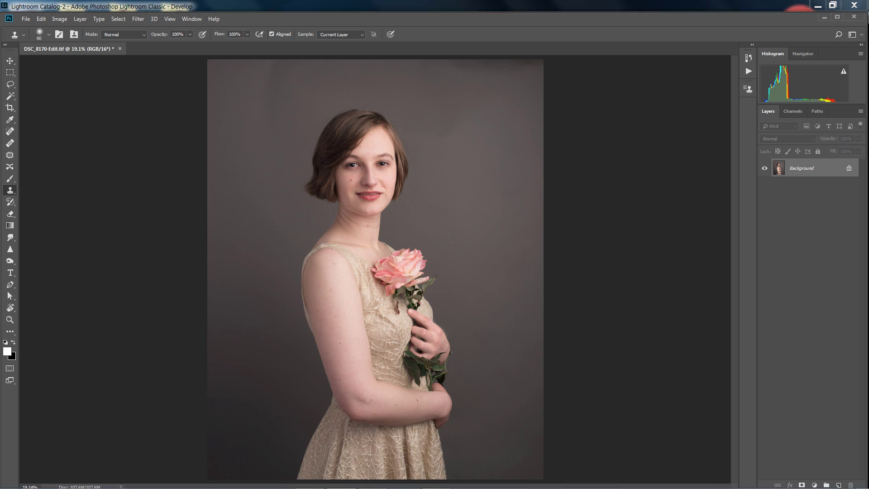
left_click(852, 34)
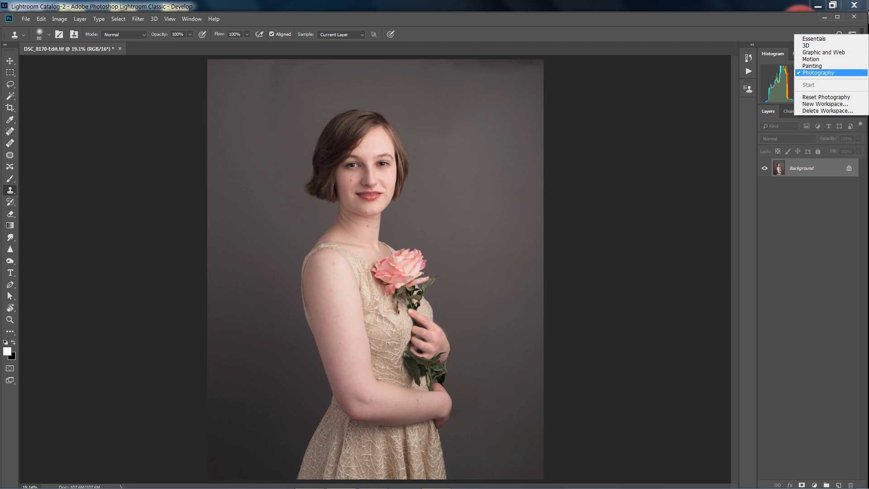
key("Escape")
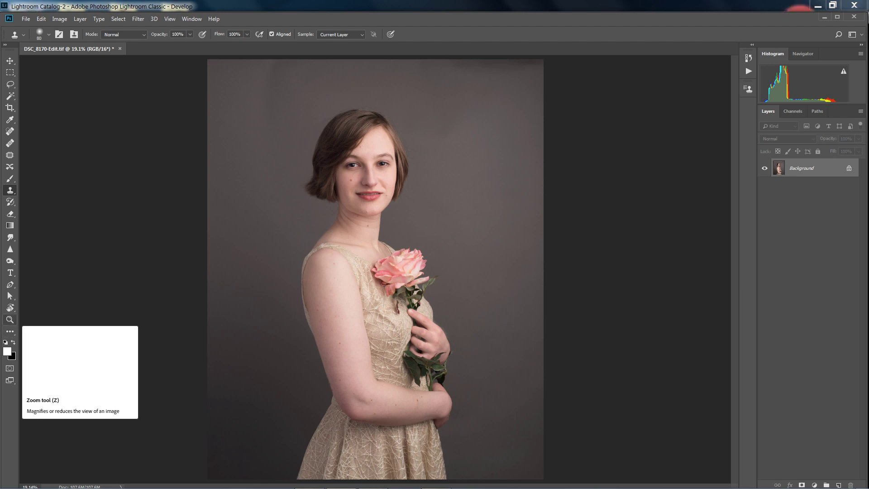
Step: Set the Eyedropper's sample size to 5 by 5 Average
left_click(10, 120)
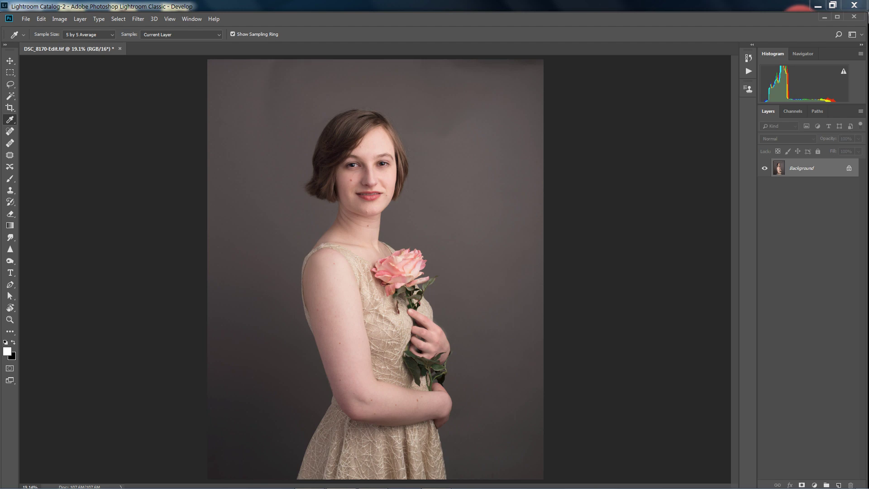
left_click(89, 35)
key("Return")
left_click(88, 34)
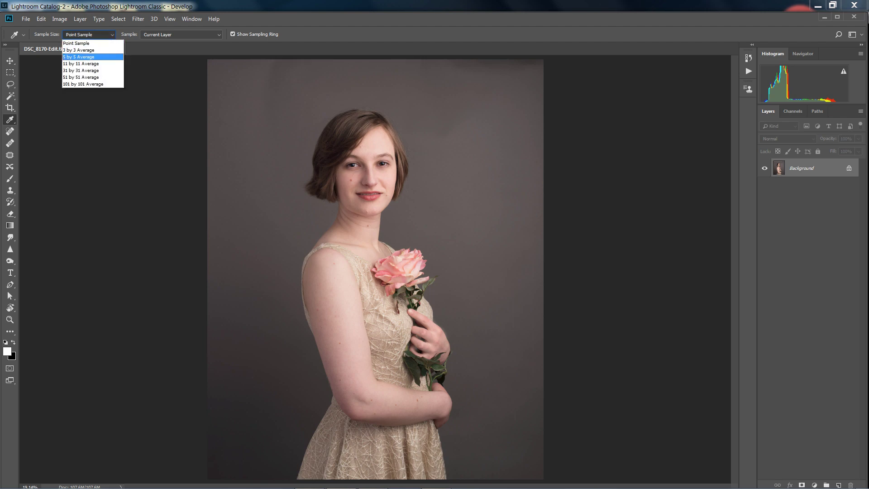
key("Return")
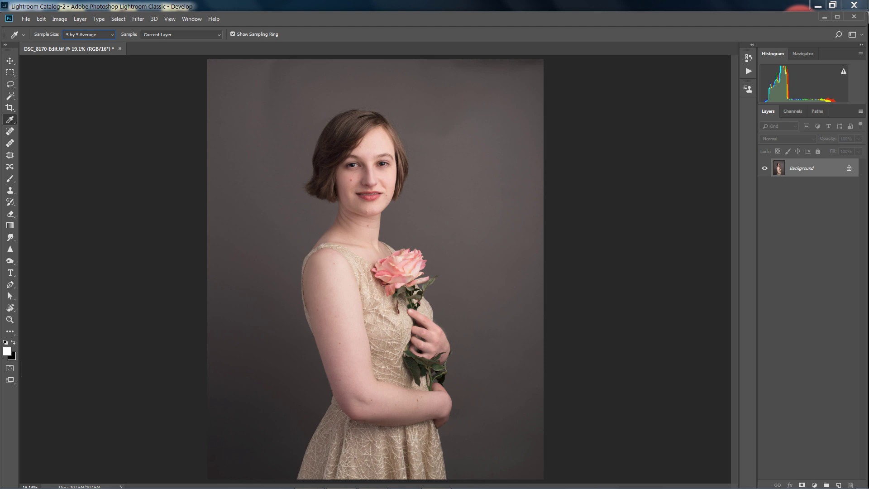
Step: Duplicate the Background layer of the portrait
key("z")
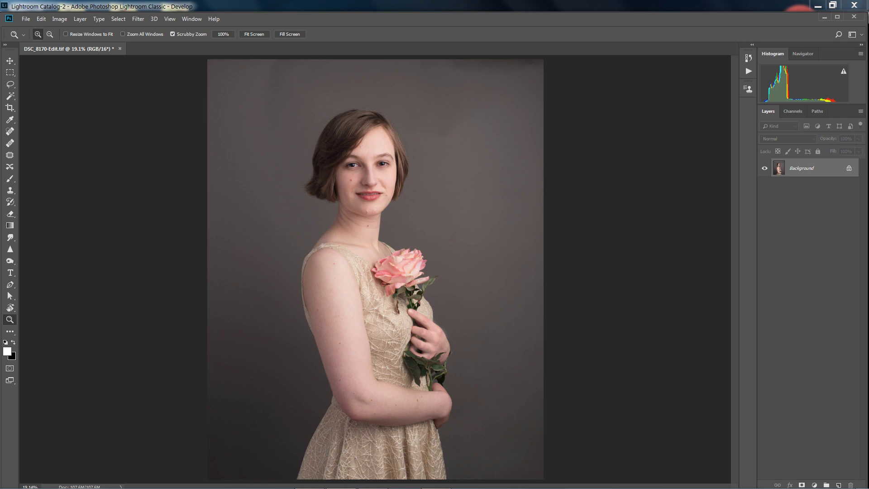
key("ctrl+j")
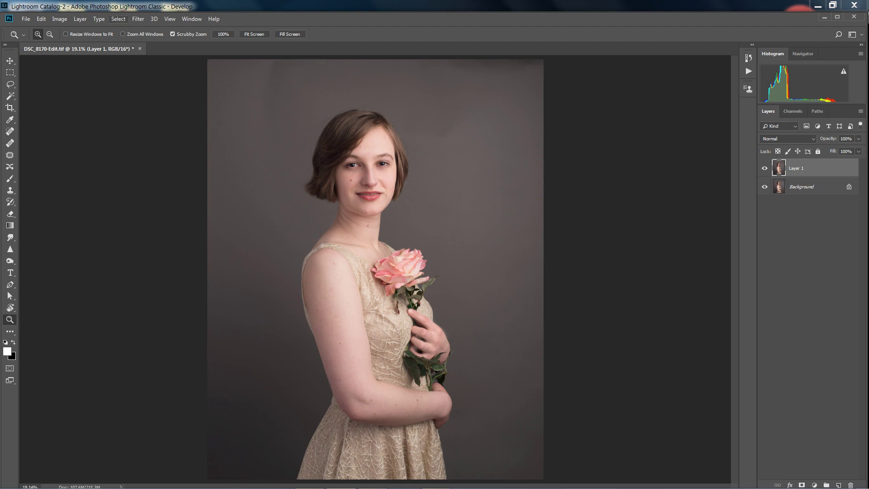
Step: Select the woman with Color Range by sampling the grey backdrop with added samples and Invert enabled, and mask Layer 1 from that selection
left_click(118, 19)
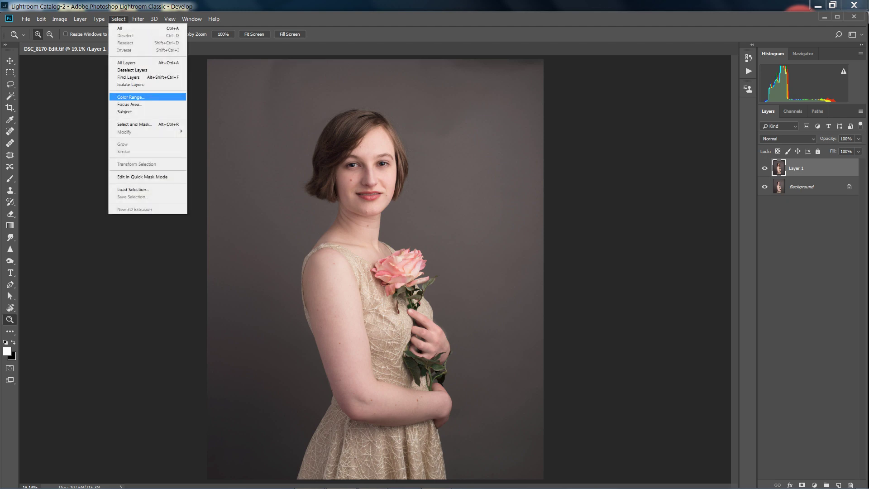
left_click(130, 97)
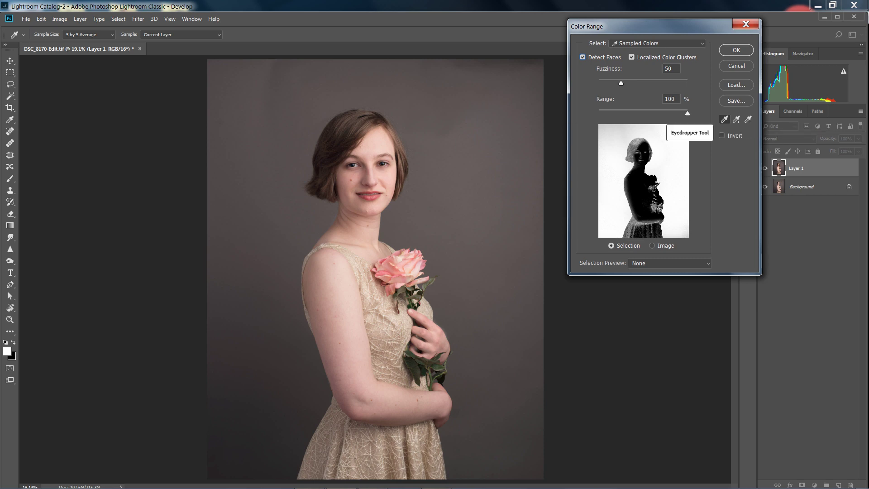
left_click(725, 119)
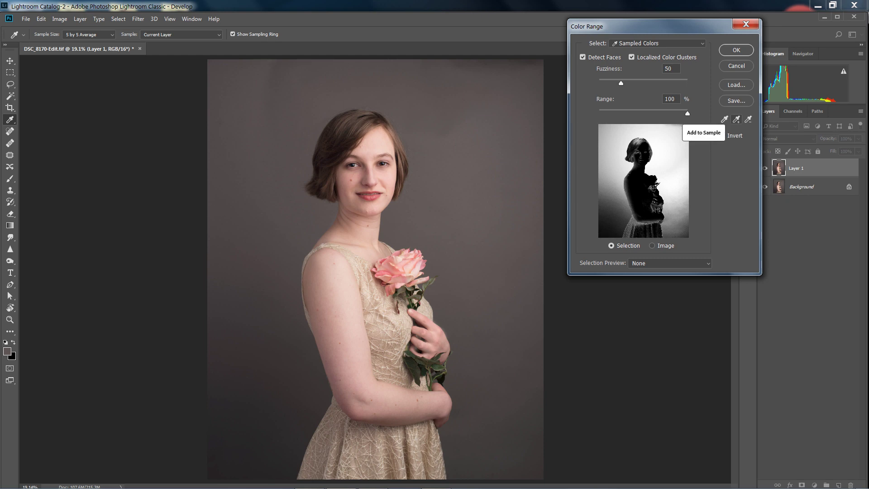
left_click(737, 119)
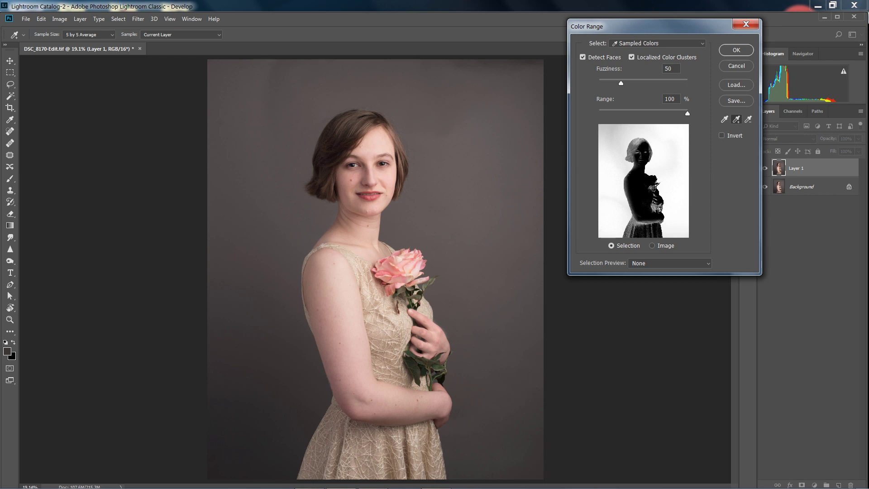
left_click(721, 135)
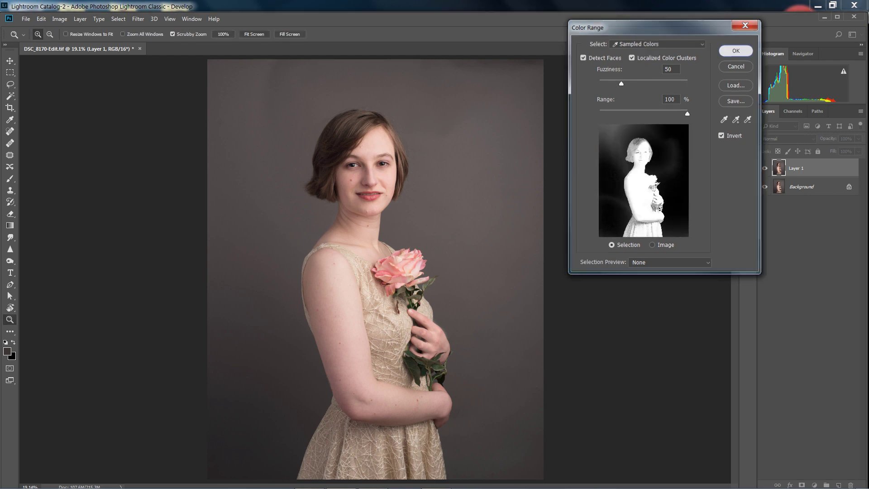
key("Return")
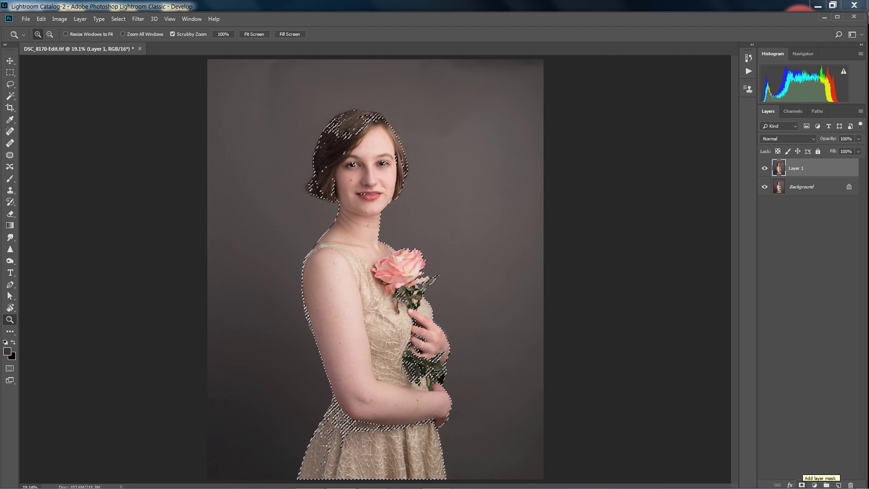
left_click(802, 485)
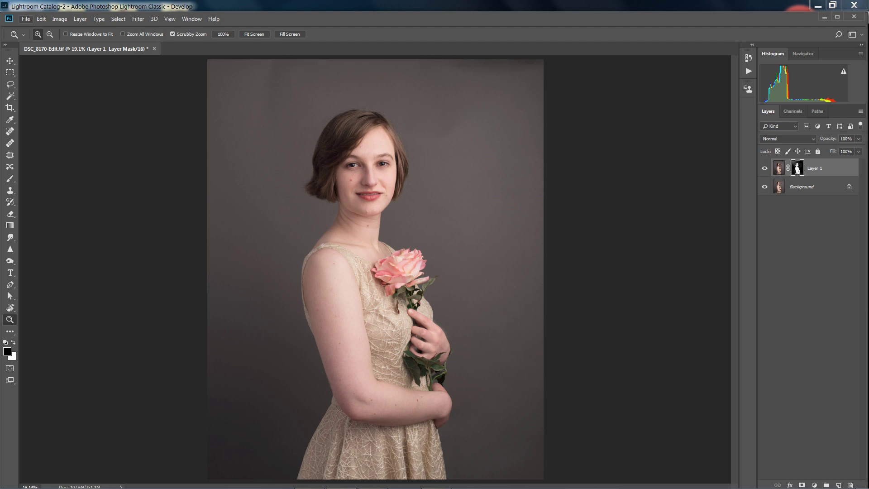
Step: Place the texture image 2017Greige_G (10 of 30) in the document as an embedded file
left_click(26, 18)
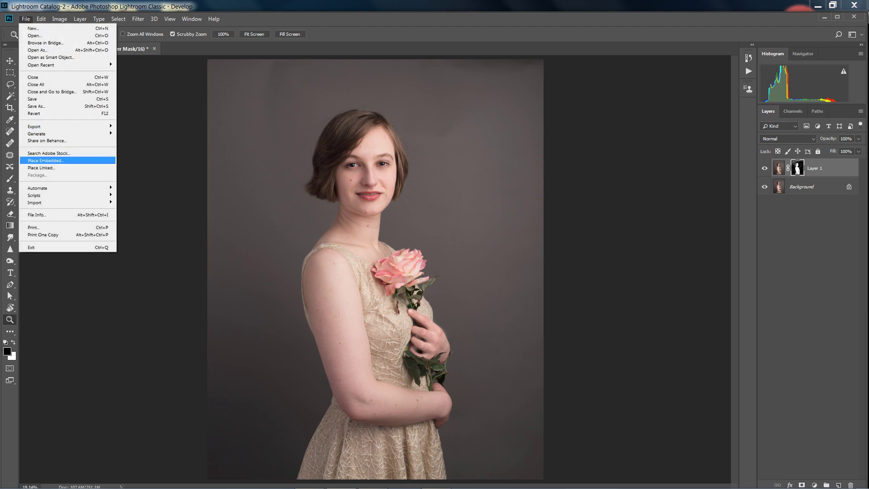
left_click(45, 160)
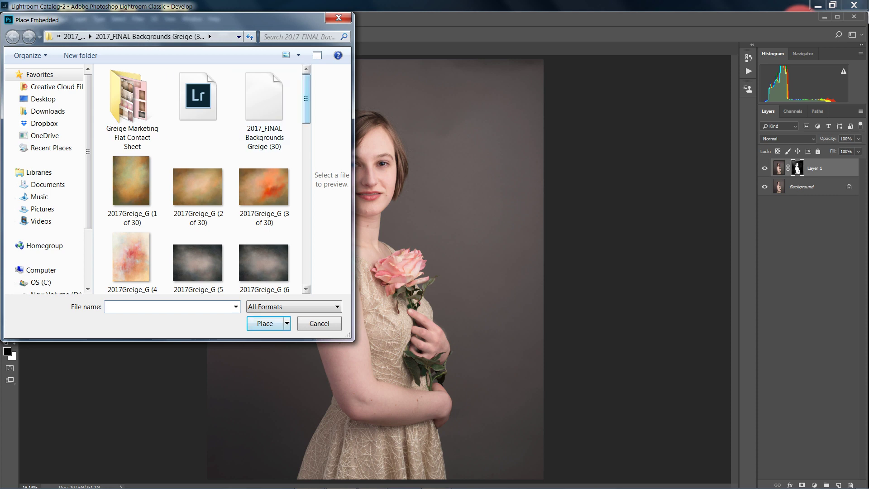
left_click_drag(306, 98, 306, 152)
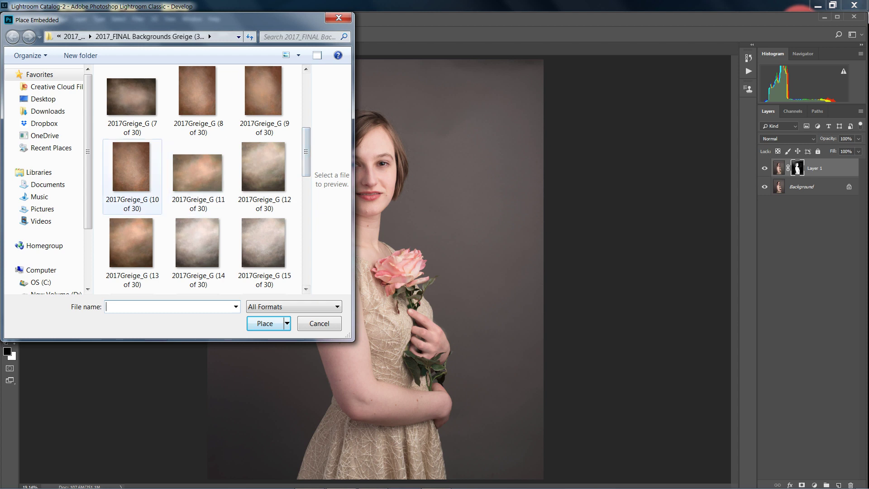
double_click(131, 167)
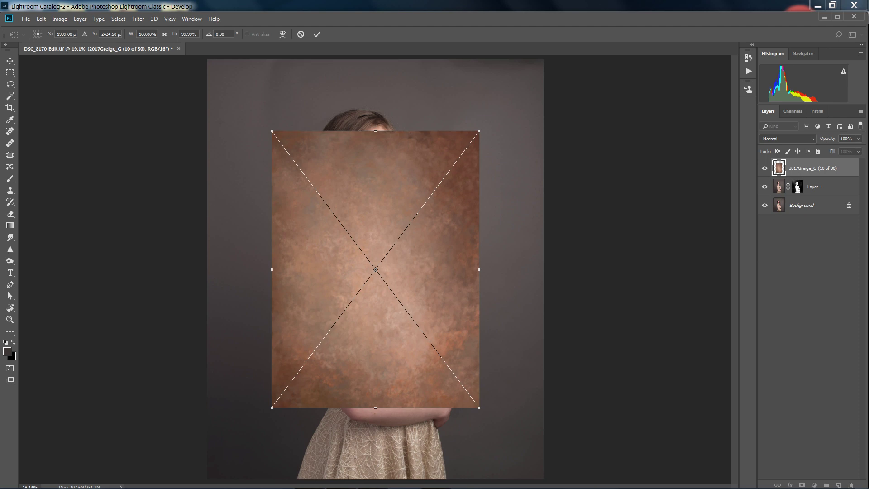
Step: Stretch the placed texture on all four sides to cover the whole canvas and commit the transform
left_click_drag(376, 130, 376, 60)
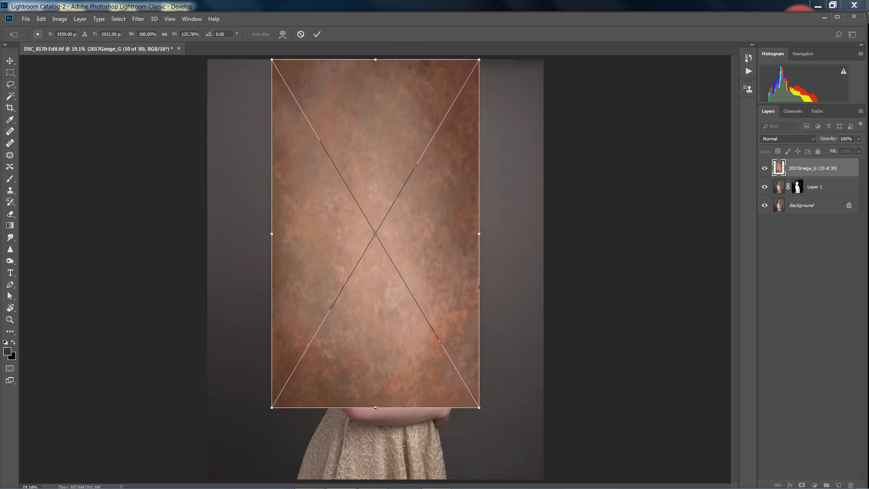
left_click_drag(479, 287, 544, 286)
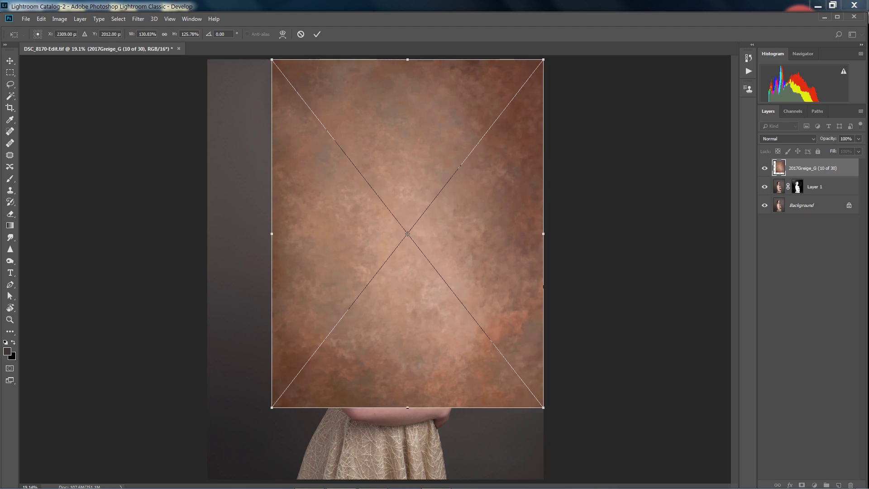
left_click_drag(271, 233, 207, 233)
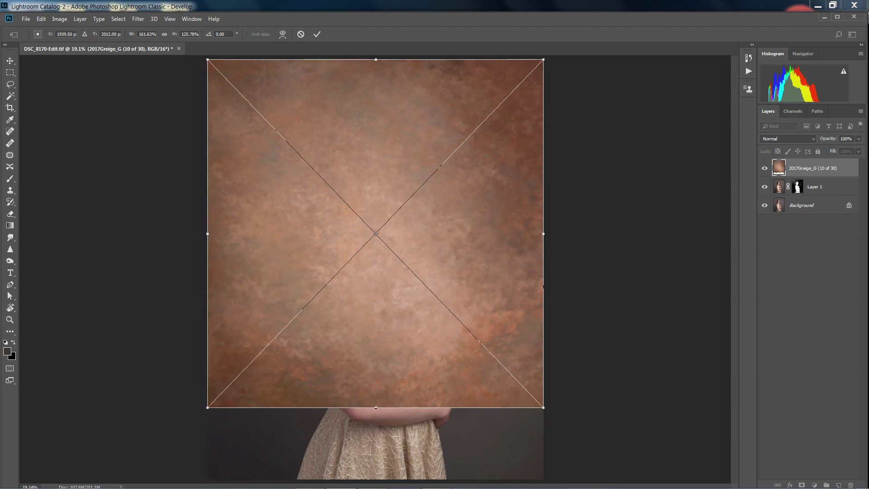
left_click_drag(376, 407, 376, 478)
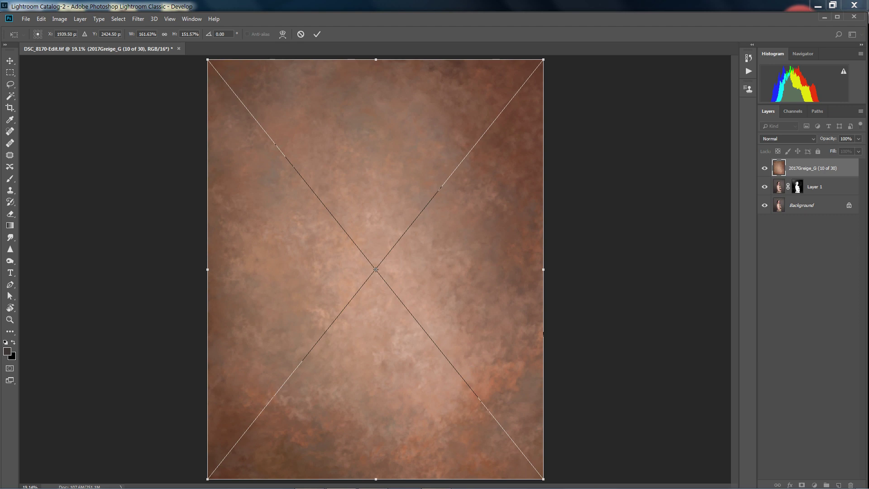
key("Return")
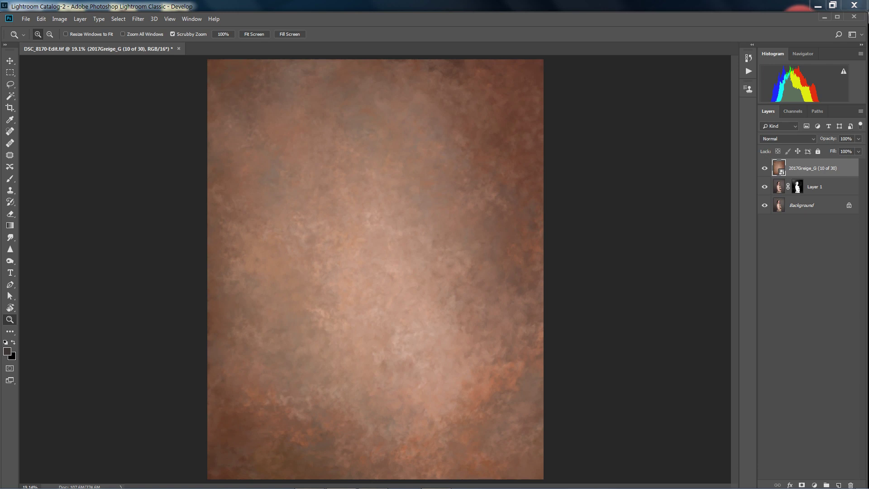
Step: Move the masked Layer 1 above the texture layer and make its layer mask active
left_click_drag(815, 187, 815, 168)
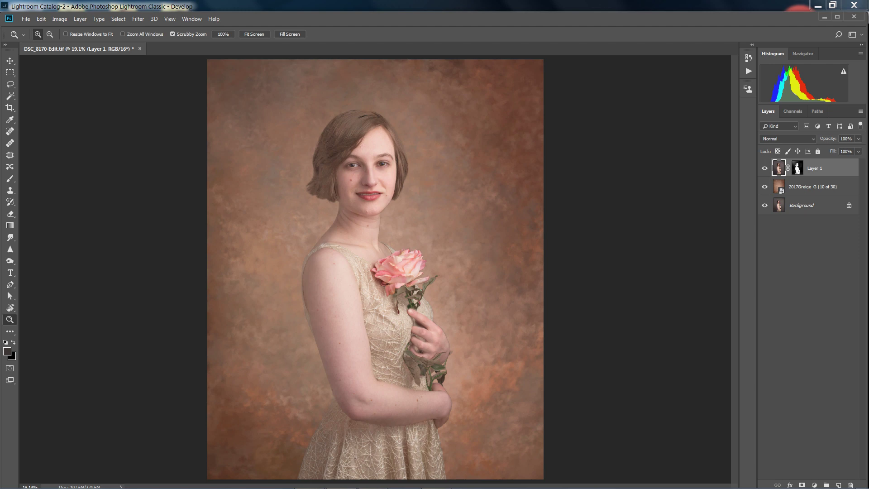
key("ctrl+backslash")
key("ctrl+2")
key("ctrl+backslash")
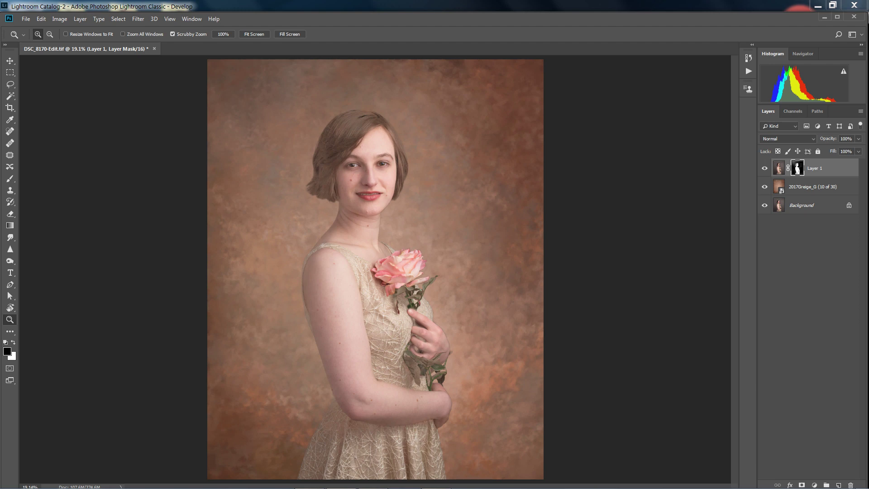
Step: Erase across the upper arm on Layer 1's mask with white as foreground and black as background color
left_click(14, 342)
left_click(10, 214)
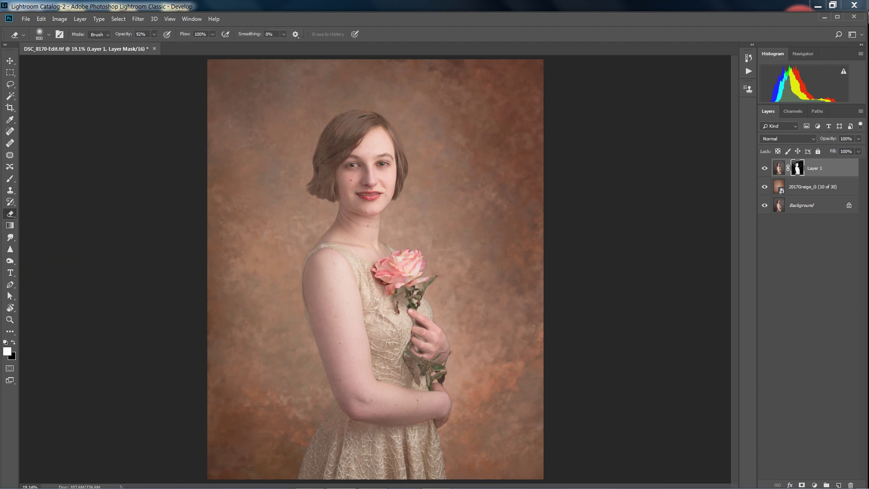
left_click_drag(357, 335, 344, 285)
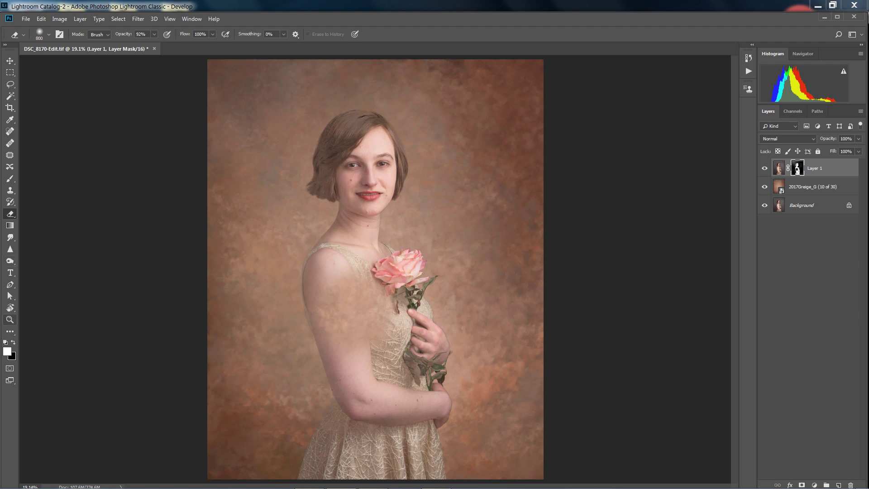
Step: Restore the upper arm on the mask using the Eraser at 100% opacity with black as foreground and white as background color
key("x")
left_click(153, 34)
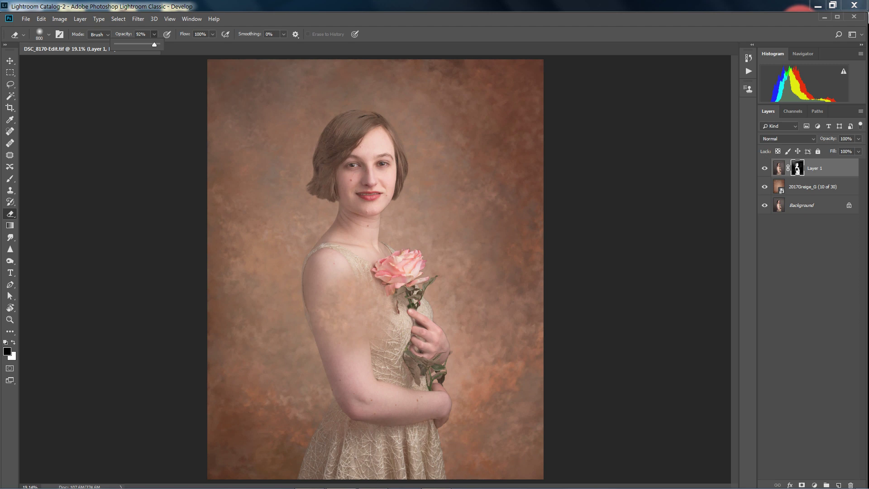
left_click_drag(155, 44, 158, 44)
left_click_drag(359, 321, 360, 294)
Step: Try erasing the mask past the arm's outer edge, and undo the stray strokes there and beside the jaw
left_click_drag(310, 317, 310, 346)
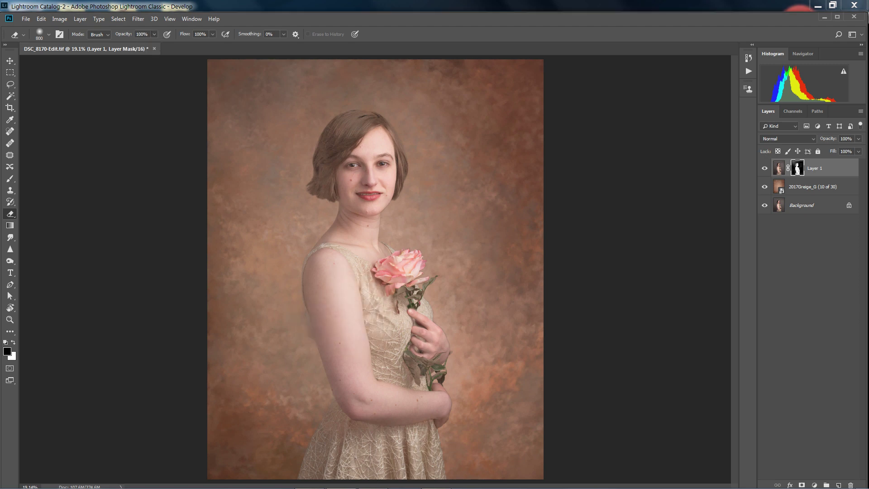
key("ctrl+z")
key("ctrl+z")
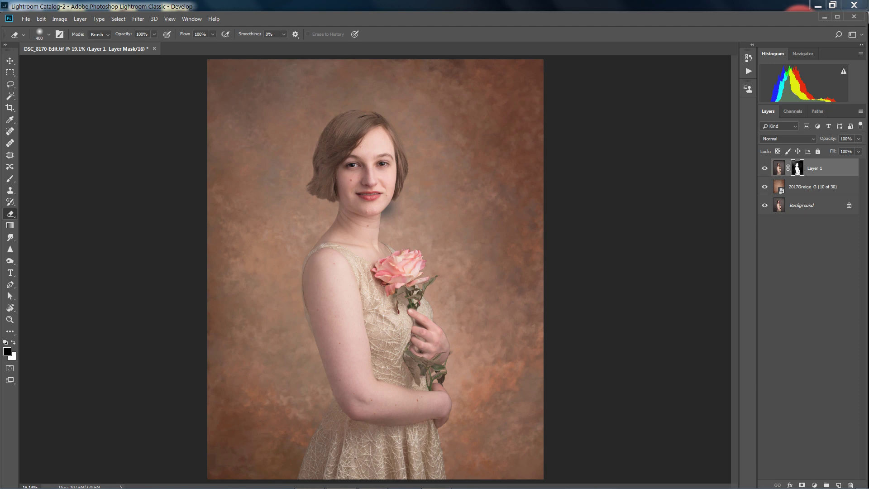
key("ctrl+z")
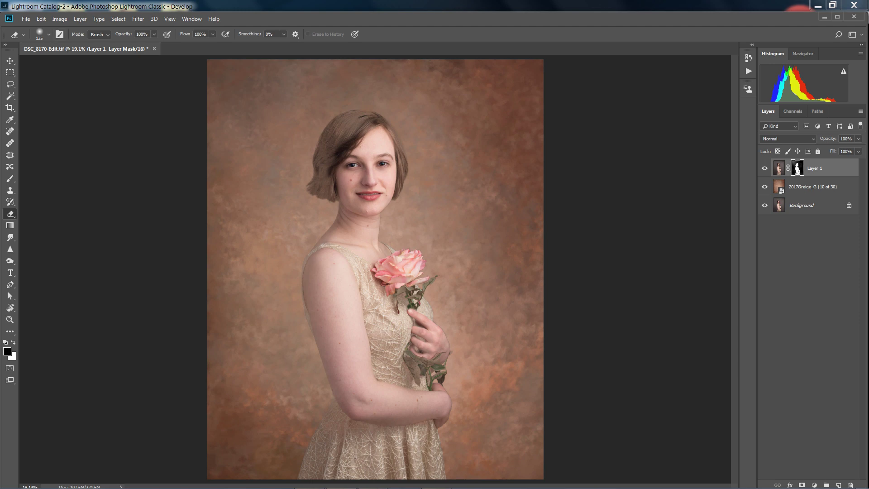
Step: Restore the rose's lower leaves and the area along the forearm's underside on the mask with a soft 300 px Eraser
left_click(44, 34)
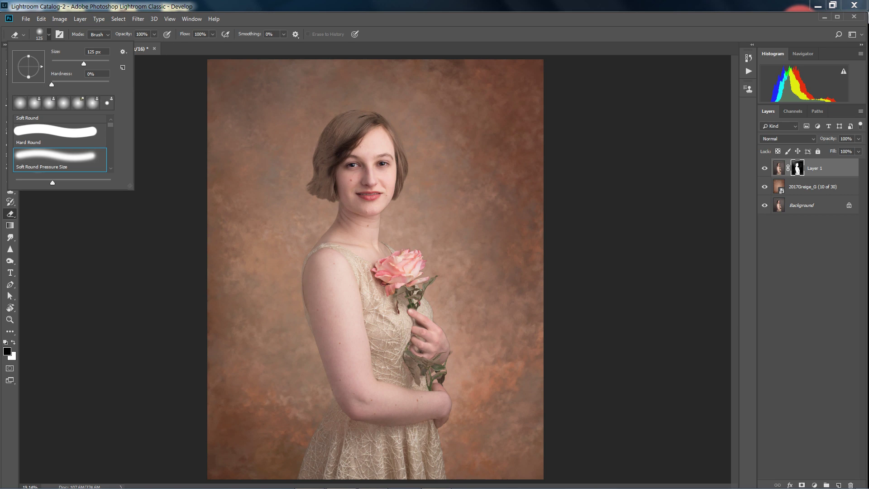
key("Return")
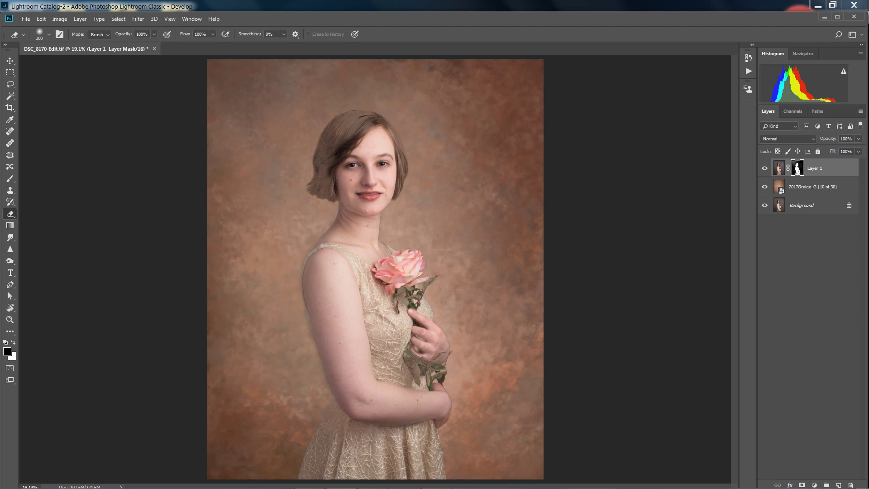
mouse_move(432, 359)
left_mouse_down()
mouse_move(414, 352)
mouse_move(412, 372)
mouse_move(437, 378)
left_mouse_up()
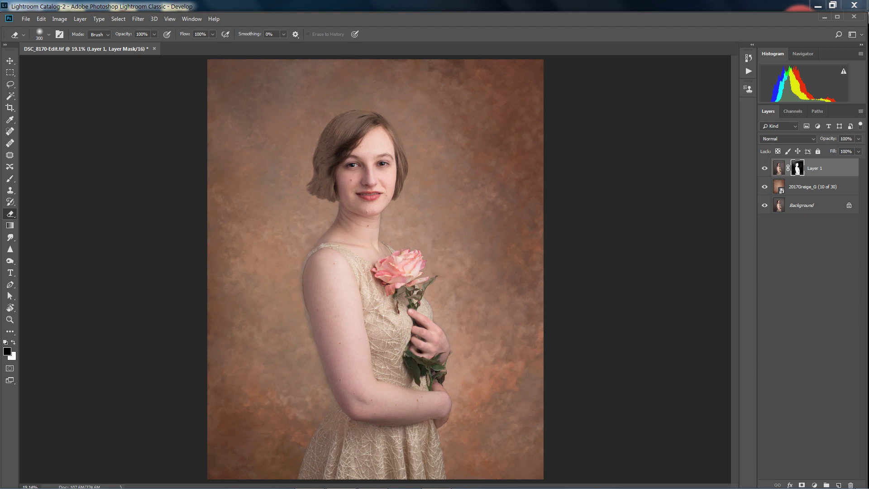
left_click_drag(446, 421, 374, 427)
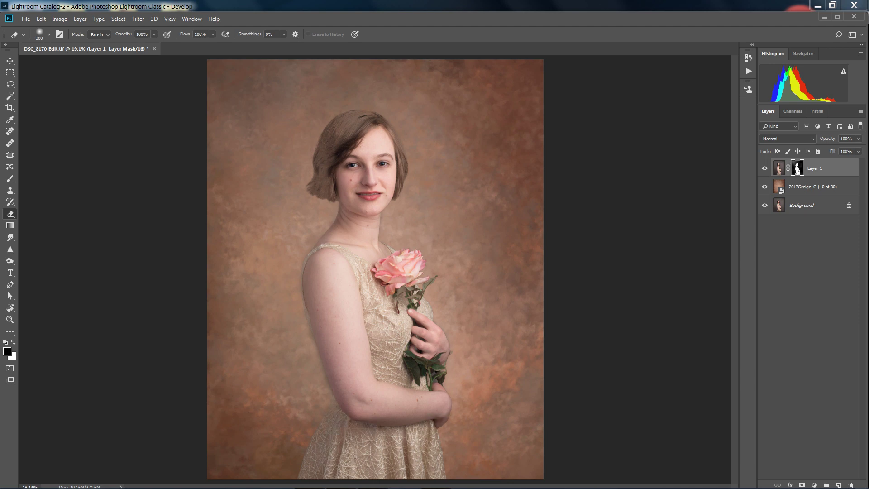
Step: Restore the forearm's underside near the elbow on Layer 1's mask
left_click_drag(360, 425, 348, 424)
Step: Restore the hair beside the cheek, down to its ends, on the mask with an 80 px Eraser at 75% opacity
left_click(9, 319)
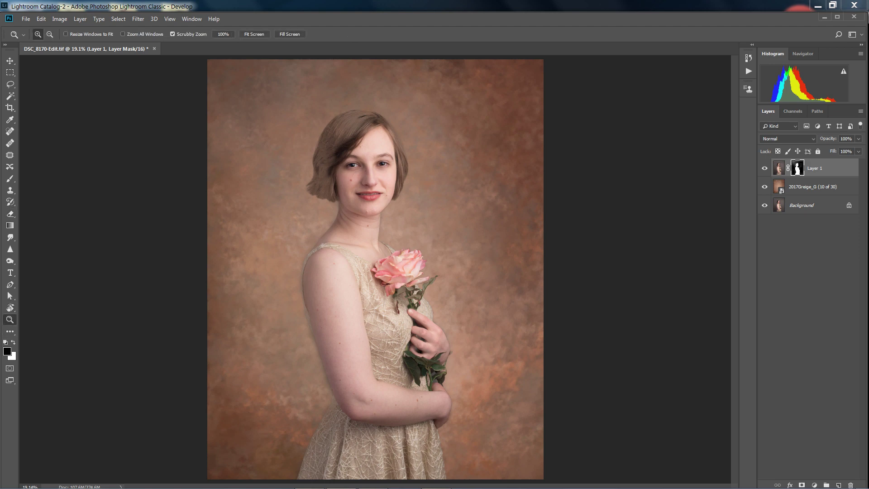
left_click_drag(377, 170, 416, 170)
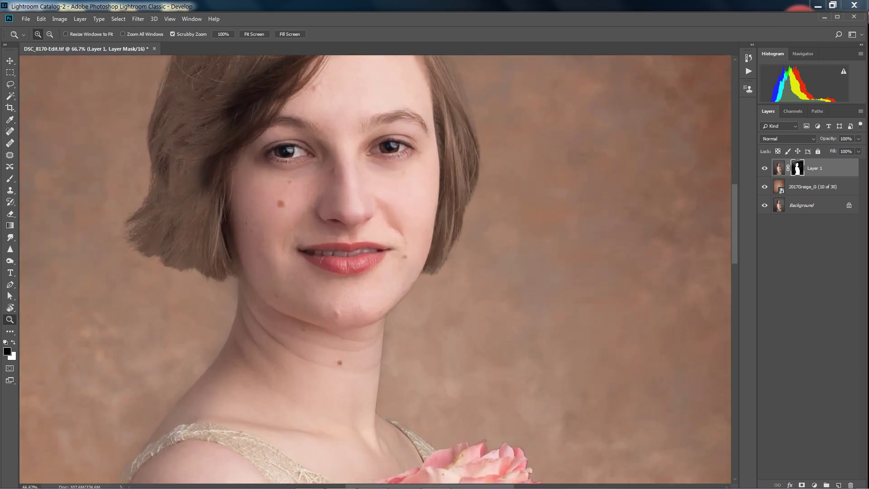
scroll(376, 269, "up", 5)
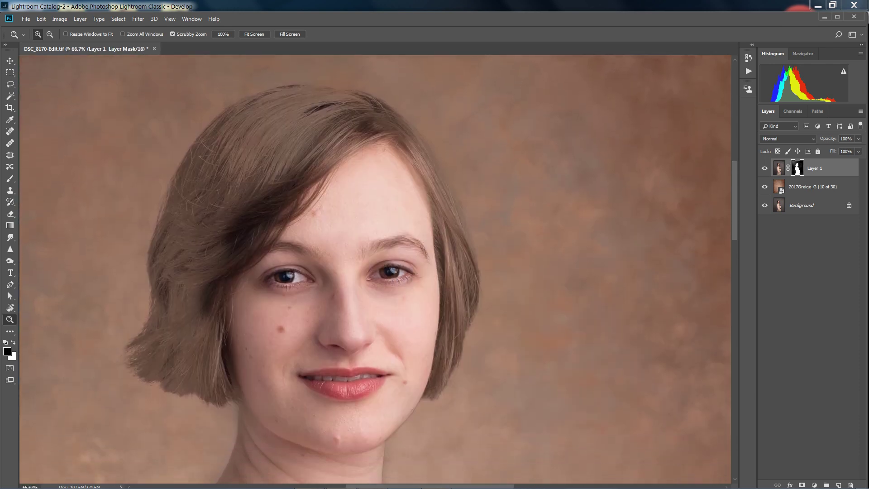
left_click(10, 214)
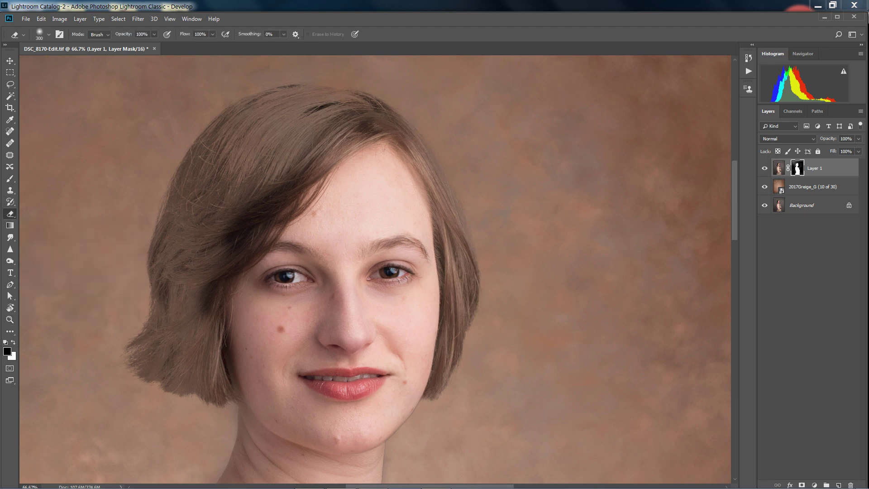
left_click(154, 34)
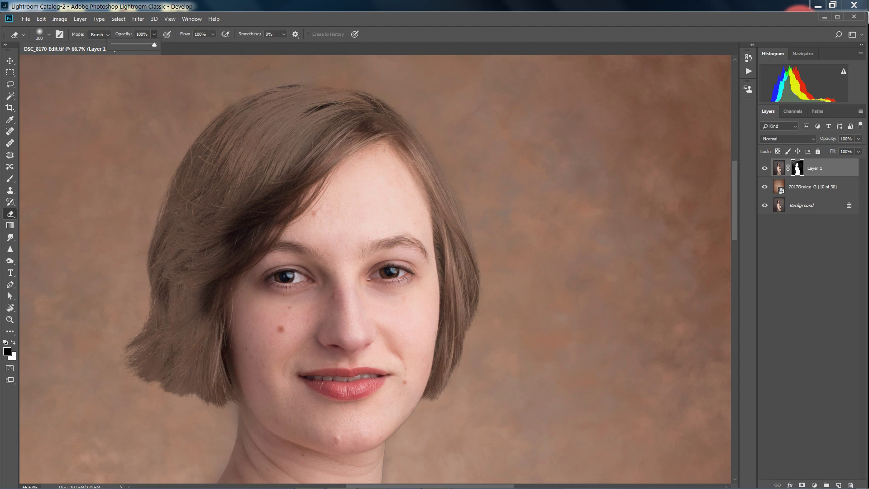
left_click_drag(154, 44, 144, 44)
key("Return")
key("bracketleft")
key("bracketleft")
key("bracketleft")
key("bracketleft")
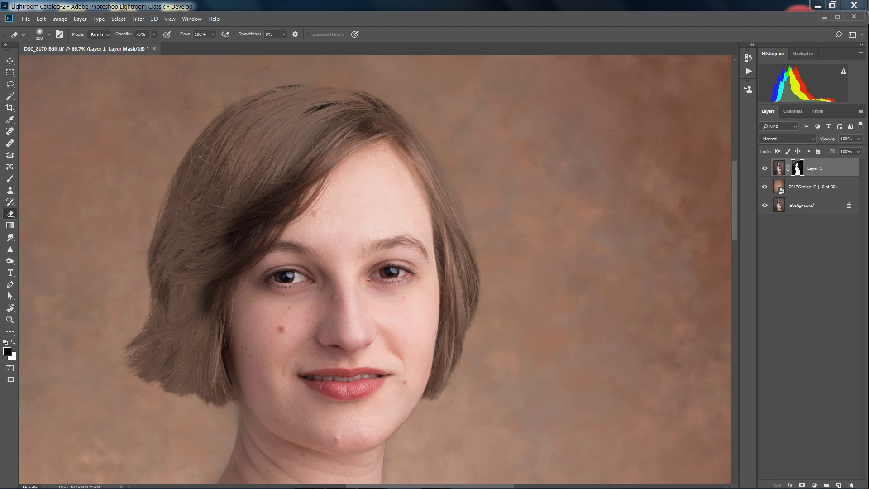
key("bracketleft")
key("bracketright")
key("bracketleft")
key("bracketleft")
mouse_move(221, 156)
left_mouse_down()
mouse_move(231, 145)
mouse_move(217, 168)
mouse_move(226, 131)
mouse_move(192, 188)
mouse_move(186, 176)
mouse_move(211, 136)
mouse_move(180, 191)
mouse_move(176, 181)
mouse_move(171, 217)
mouse_move(184, 226)
mouse_move(161, 267)
mouse_move(159, 244)
mouse_move(158, 330)
mouse_move(135, 355)
mouse_move(162, 357)
mouse_move(152, 376)
mouse_move(181, 380)
mouse_move(163, 390)
mouse_move(181, 353)
mouse_move(195, 376)
mouse_move(189, 387)
mouse_move(204, 362)
mouse_move(204, 396)
mouse_move(232, 403)
left_mouse_up()
left_click_drag(222, 349, 225, 376)
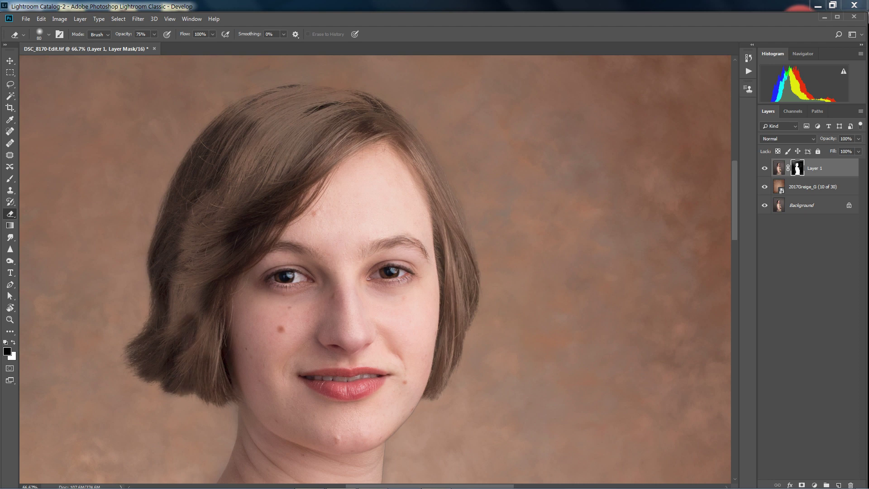
Step: Restore the remaining faded hair between the outer edge and the fringe on the mask, from below the crown to the tips
mouse_move(206, 322)
left_mouse_down()
mouse_move(176, 272)
mouse_move(168, 333)
left_mouse_up()
left_click_drag(195, 253, 245, 154)
left_click_drag(199, 194, 174, 260)
mouse_move(226, 213)
left_mouse_down()
mouse_move(272, 156)
mouse_move(213, 272)
left_mouse_up()
left_click_drag(207, 325, 204, 353)
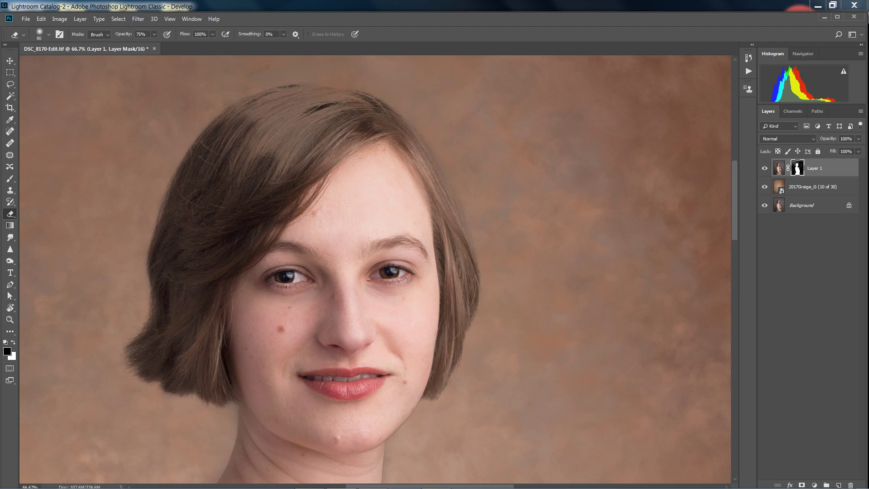
mouse_move(267, 154)
left_mouse_down()
mouse_move(285, 163)
mouse_move(274, 183)
left_mouse_up()
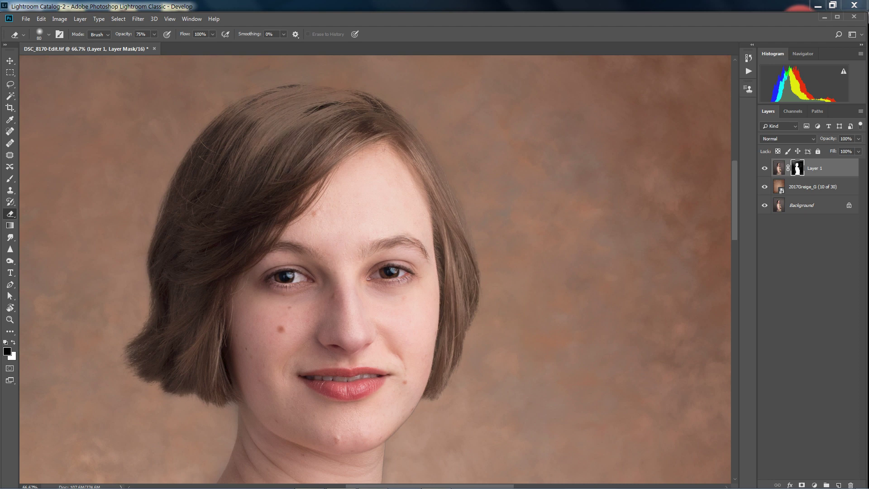
Step: Restore the hair across the crown on the mask with a 125 px Eraser
key("bracketright")
key("bracketright")
mouse_move(262, 145)
left_mouse_down()
mouse_move(301, 120)
mouse_move(258, 165)
left_mouse_up()
left_click_drag(316, 113, 258, 118)
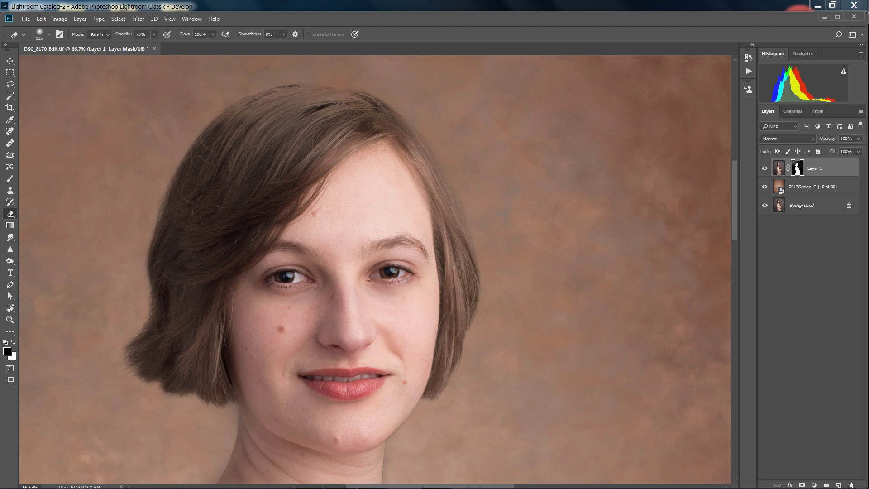
Step: Restore the hair along the head's upper outline on the mask with an 80 px Eraser
key("bracketleft")
key("bracketleft")
key("bracketleft")
mouse_move(276, 101)
left_mouse_down()
mouse_move(238, 115)
mouse_move(236, 108)
mouse_move(274, 92)
mouse_move(329, 102)
mouse_move(360, 96)
mouse_move(411, 136)
left_mouse_up()
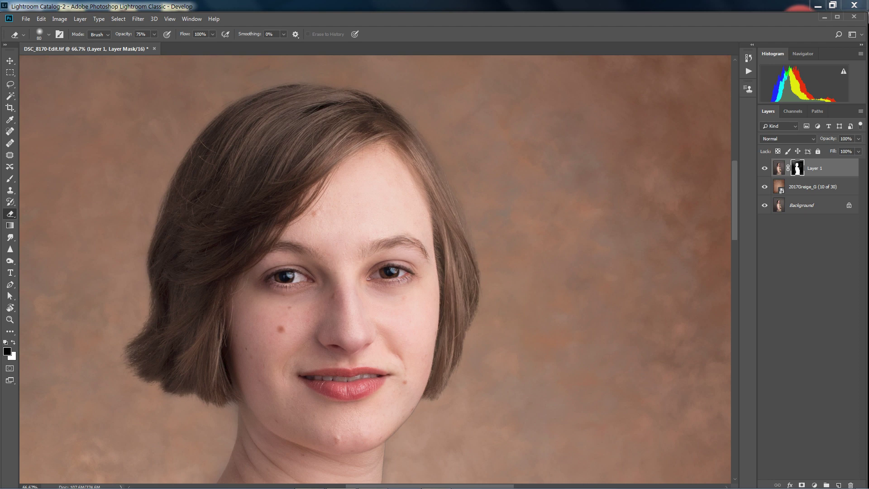
Step: Restore the hair on the rose-hand side of the face on the mask, and set the Eraser's opacity to 86%
mouse_move(448, 226)
left_mouse_down()
mouse_move(457, 326)
mouse_move(446, 335)
mouse_move(443, 236)
left_mouse_up()
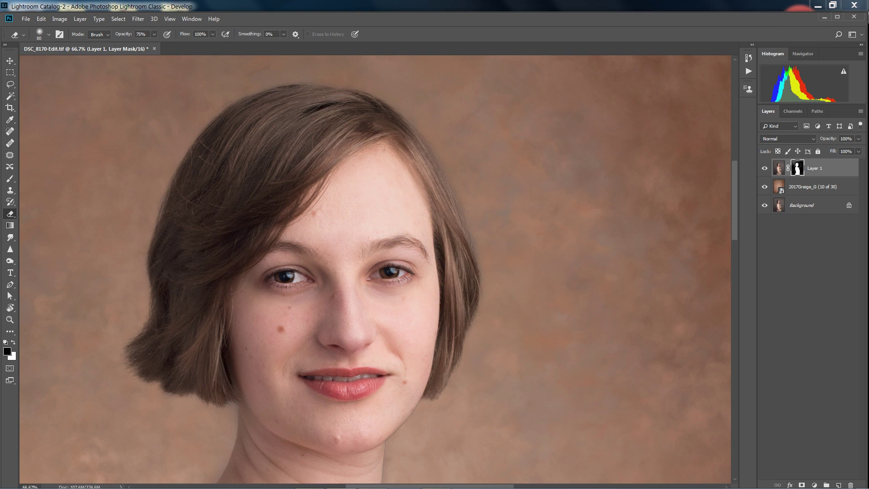
left_click_drag(439, 343, 440, 360)
left_click(154, 33)
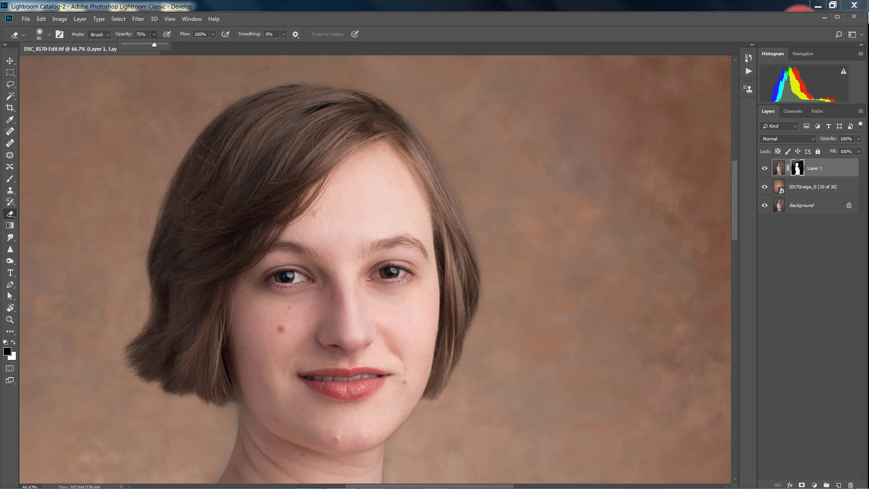
left_click_drag(153, 44, 159, 44)
key("Return")
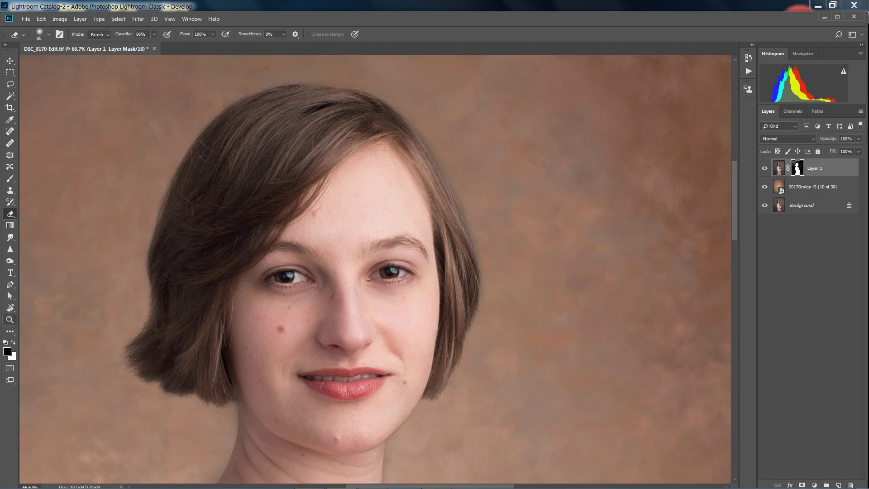
Step: Erase the halo along the back of the neck from the mask with white as foreground, and set the Eraser's opacity to 73%
key("z")
key("ctrl+0")
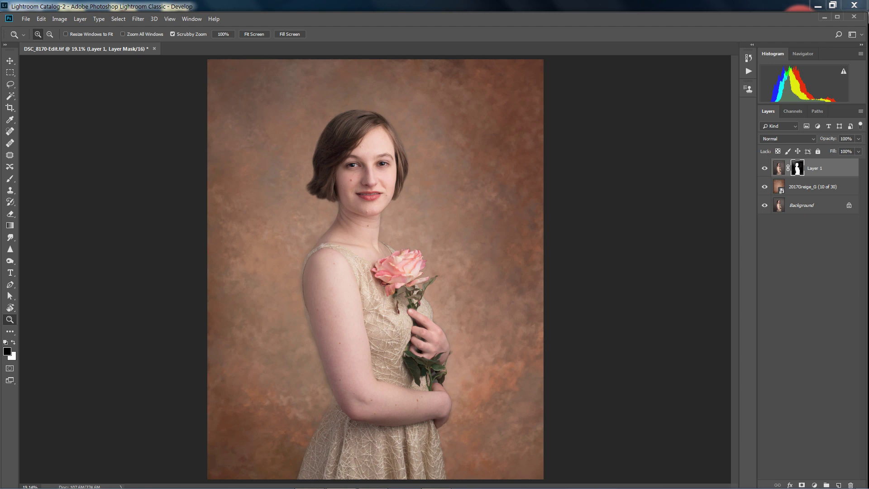
left_click_drag(382, 224, 383, 224)
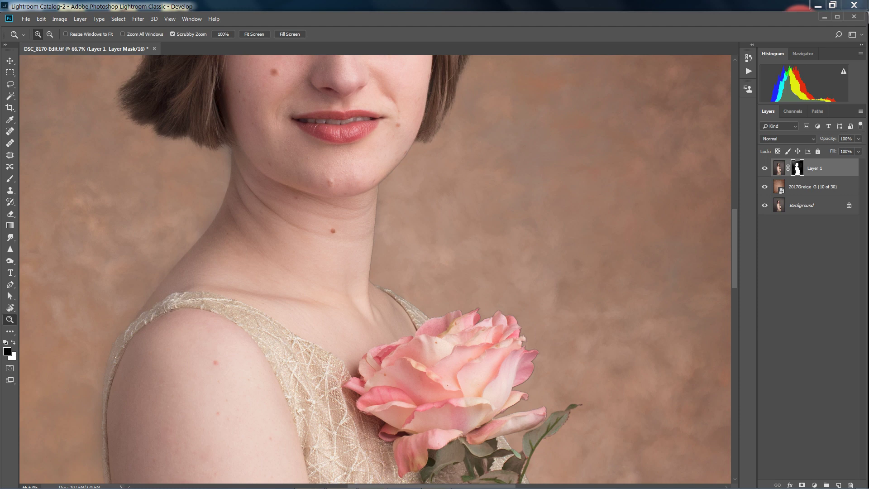
key("x")
key("e")
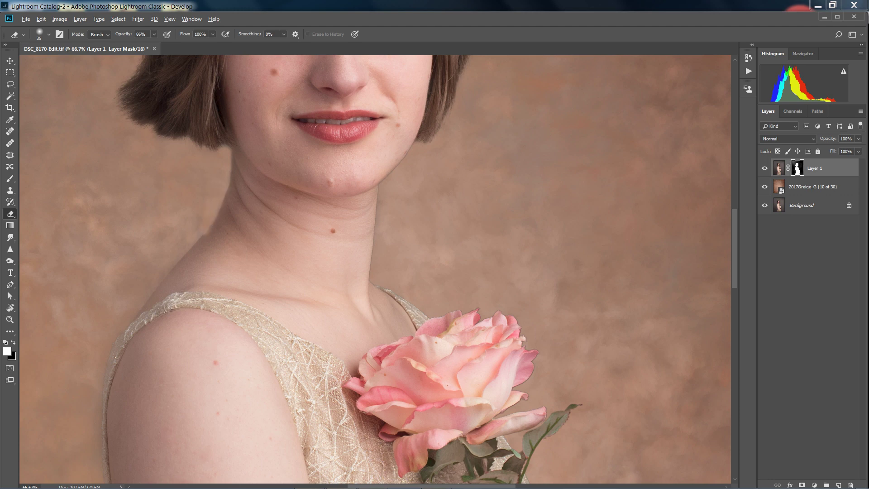
left_click_drag(229, 183, 206, 233)
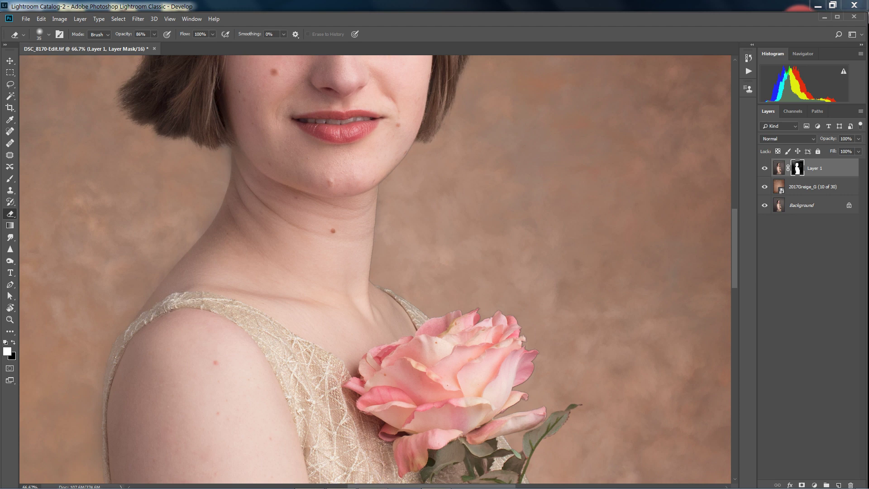
left_click(154, 34)
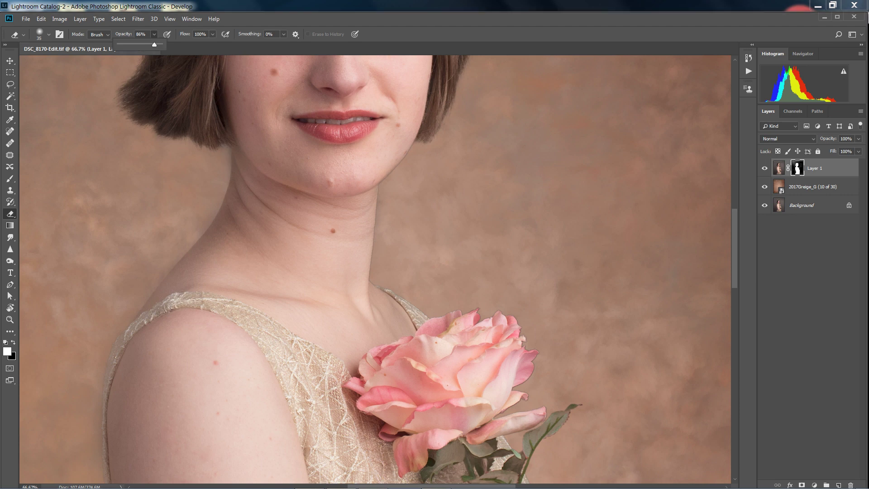
left_click_drag(154, 45, 149, 45)
key("Return")
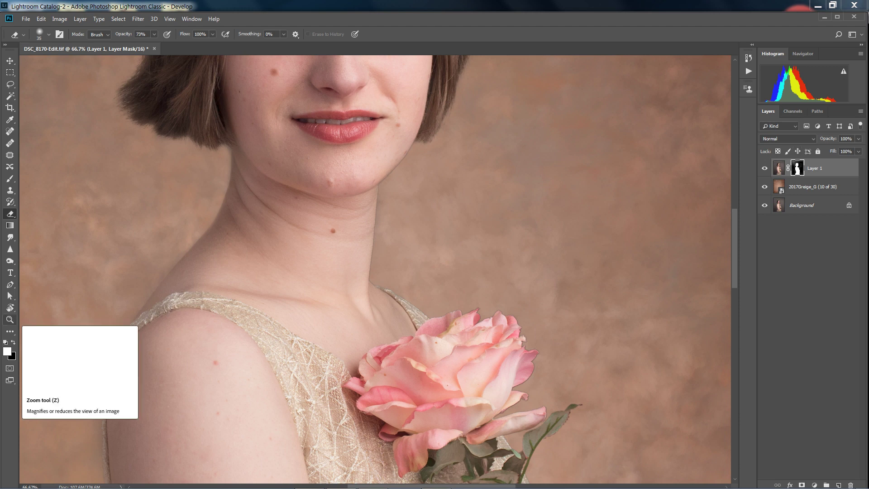
Step: Try erasing the mask along the dress edge behind the upper arm, and undo the stroke
left_click(10, 319)
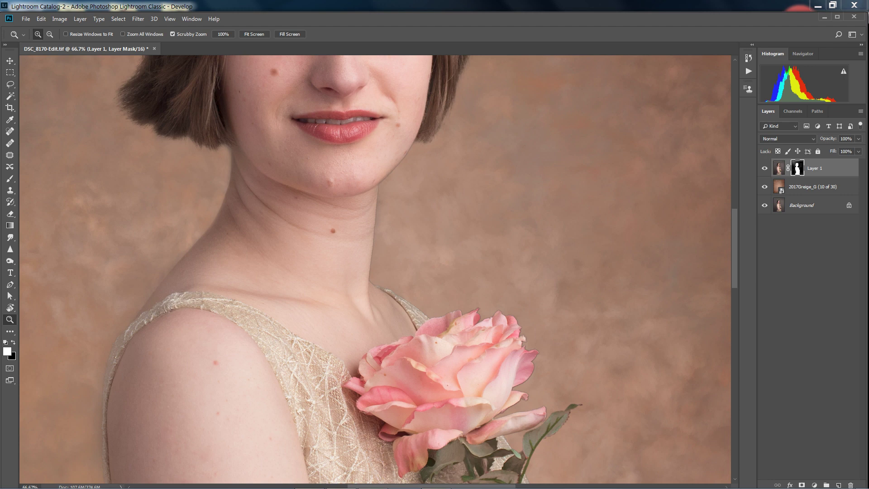
scroll(376, 269, "down", 2)
scroll(379, 269, "down", 3)
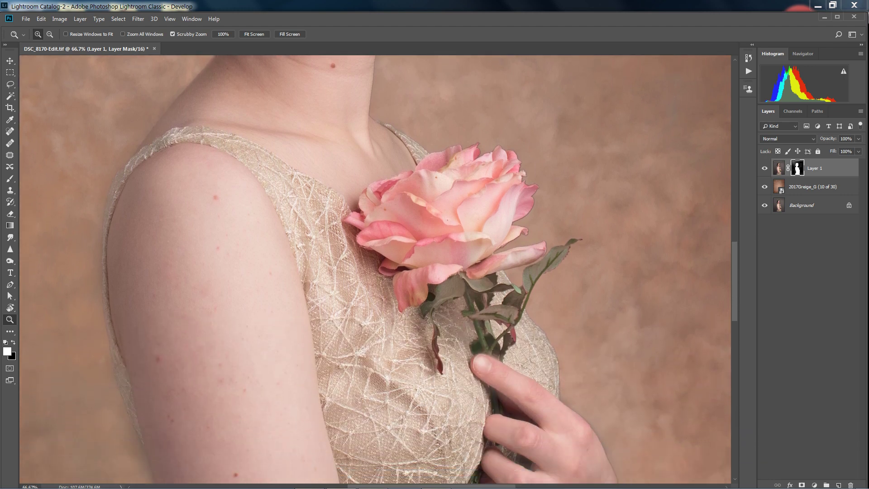
scroll(379, 268, "down", 3)
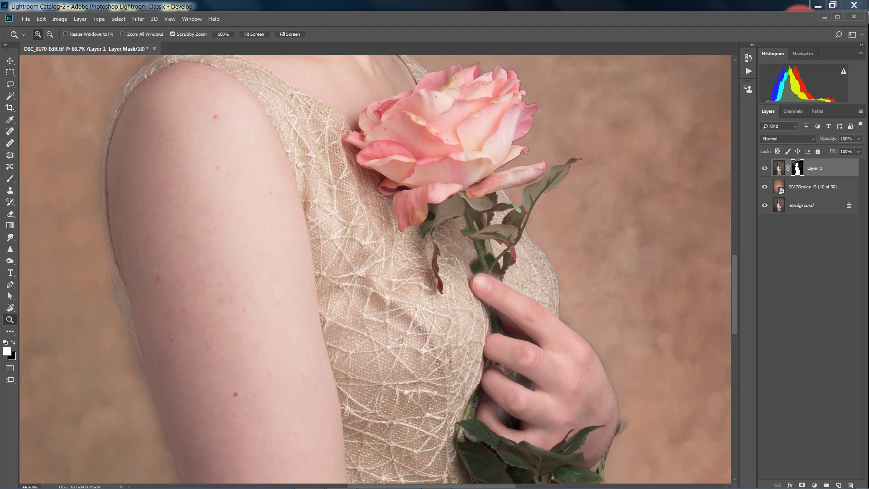
scroll(379, 269, "down", 5)
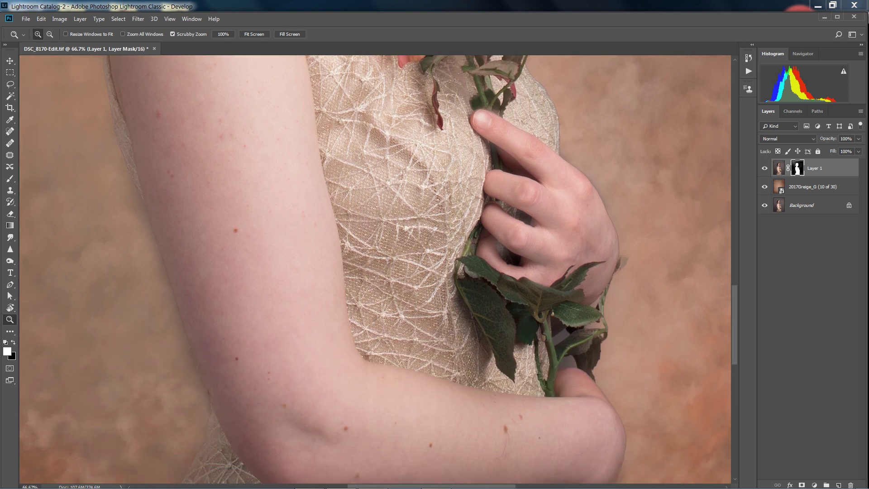
scroll(379, 269, "up", 7)
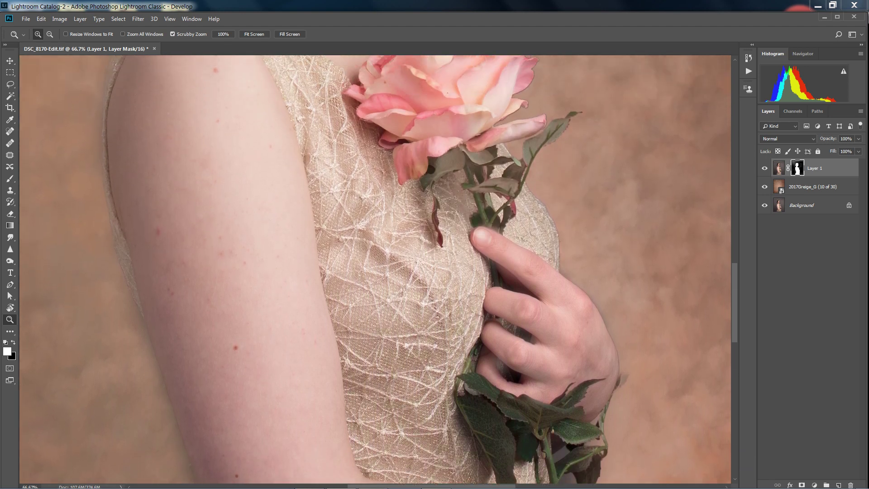
scroll(379, 269, "up", 1)
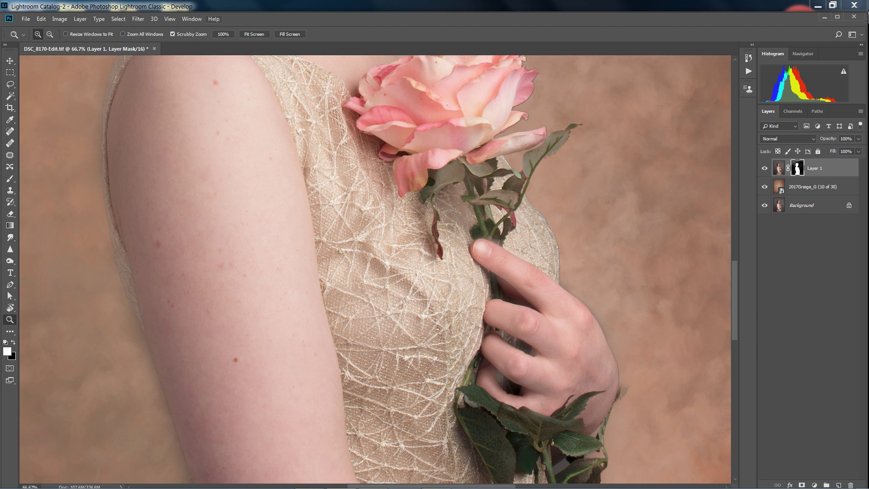
left_click(9, 213)
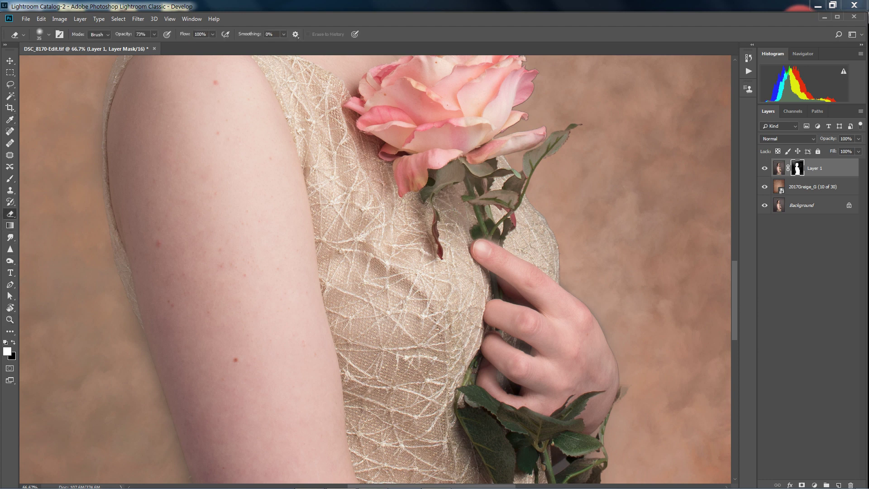
left_click_drag(117, 230, 125, 255)
key("ctrl+z")
Step: Restore the dress edge behind the upper arm and below the elbow on the mask with black as foreground color
key("x")
key("x")
key("x")
key("x")
key("x")
key("x")
key("x")
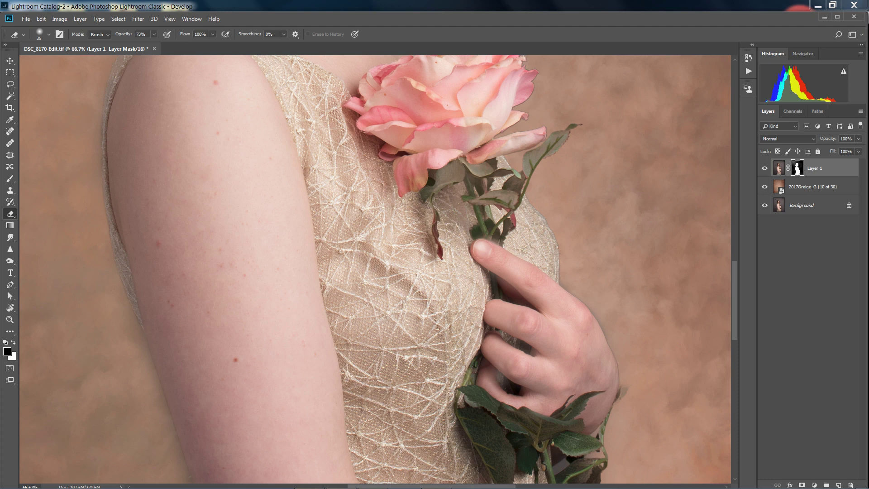
scroll(376, 269, "down", 5)
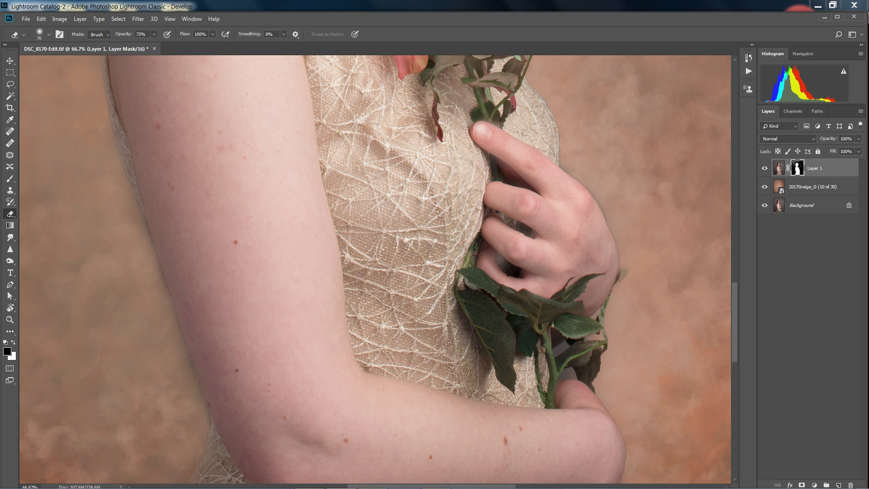
scroll(378, 269, "down", 3)
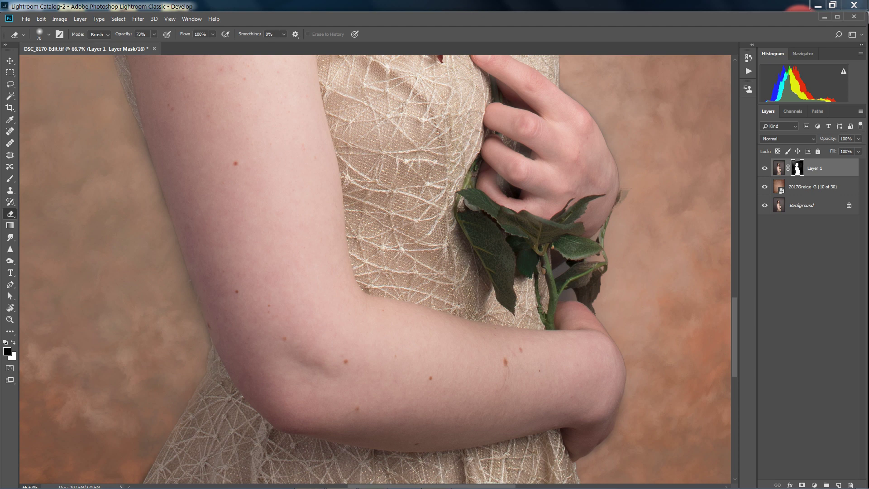
Step: Erase the leftover backdrop in the gaps between the rose's lower leaves and stem with a 15 px Eraser and white as foreground
scroll(375, 269, "up", 5)
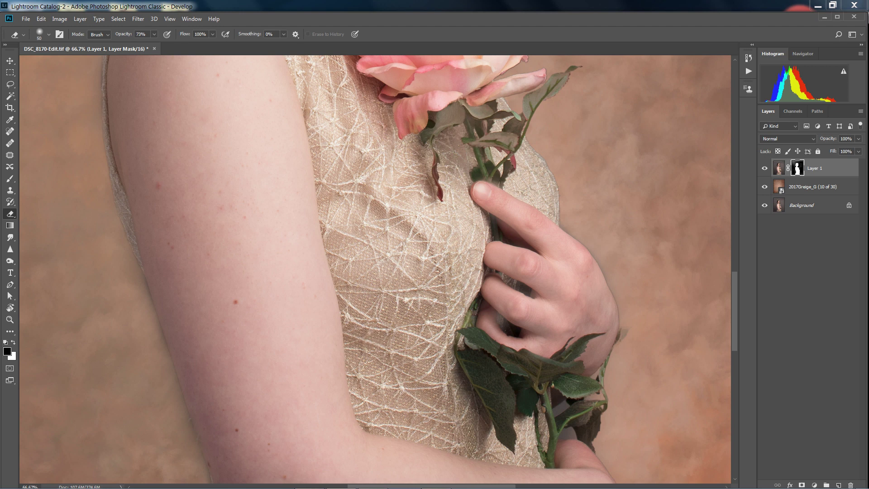
key("bracketleft")
key("x")
left_click(562, 407)
left_click(566, 405)
left_click_drag(561, 405, 558, 408)
left_click(557, 413)
left_click(567, 429)
left_click(563, 433)
left_click(568, 437)
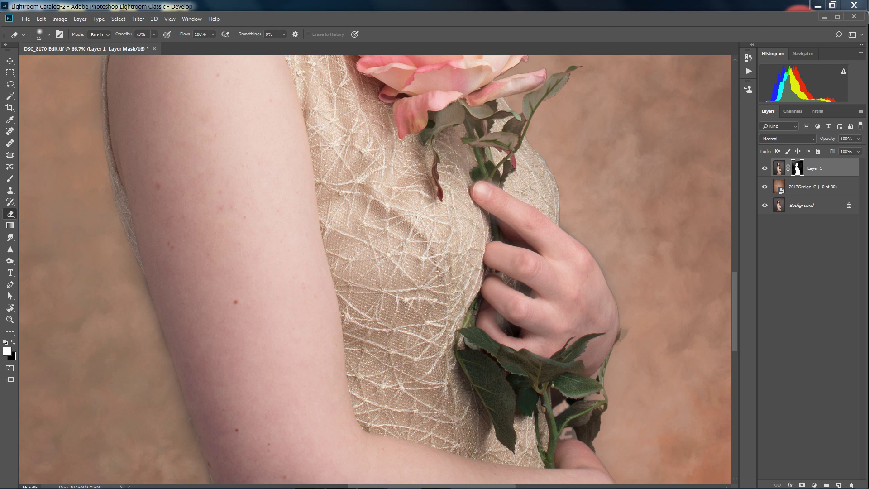
left_click(572, 431)
Step: Restore the leaf tip protruding past the wrist on the mask with black as foreground, and fit the whole portrait in view
key("x")
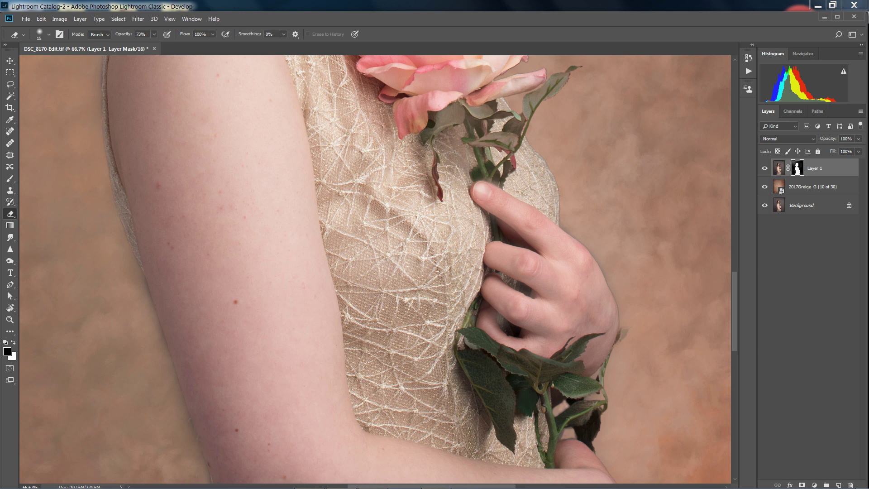
left_click(623, 335)
left_click(619, 338)
left_click(619, 334)
key("z")
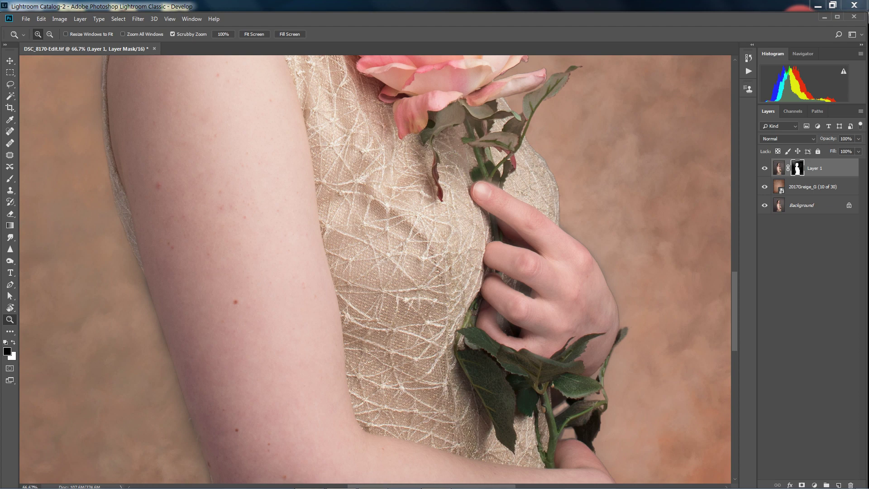
key("ctrl+0")
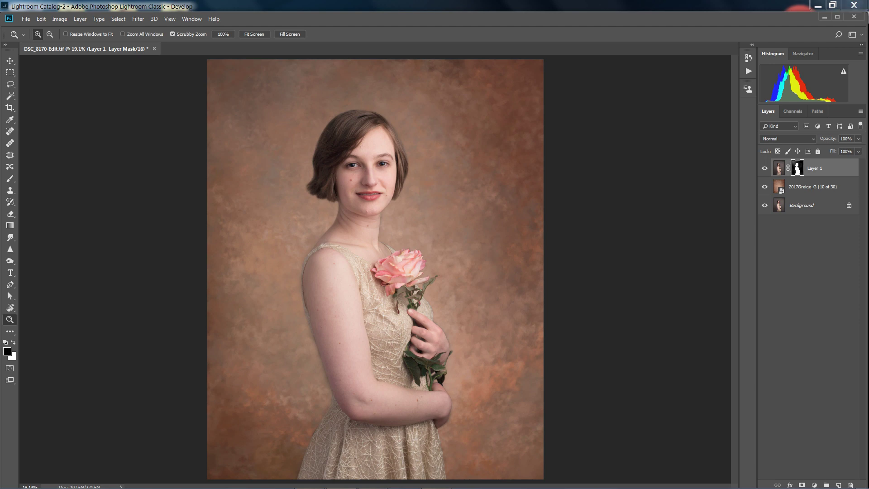
Step: Reduce the opacity of the 2017Greige_G (10 of 30) texture layer to 83%
key("ctrl+plus")
key("ctrl+plus")
key("ctrl+plus")
key("ctrl+plus")
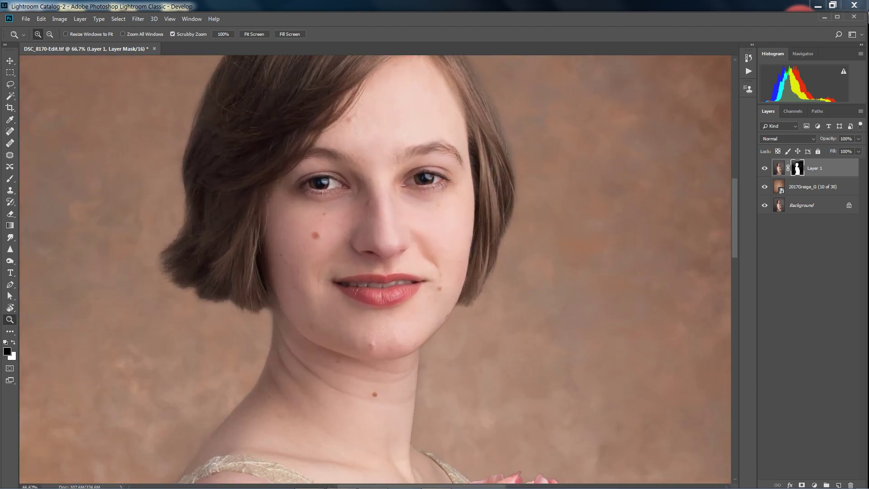
key("alt+bracketleft")
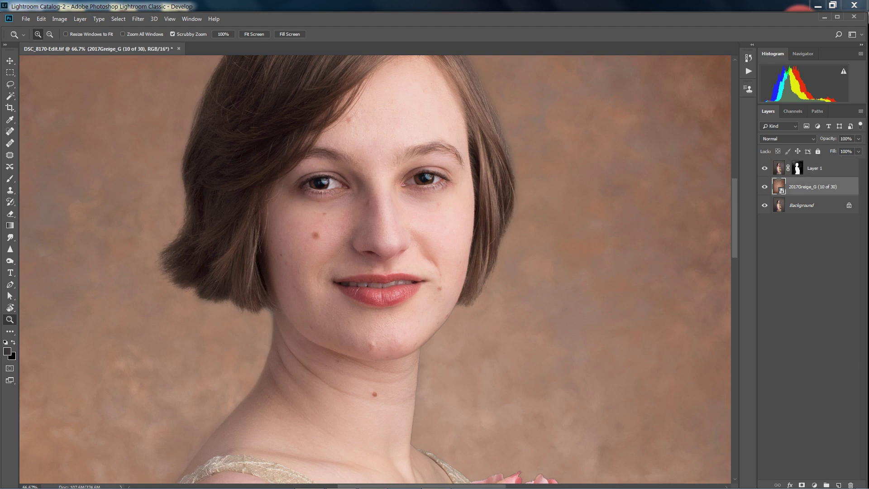
left_click(859, 151)
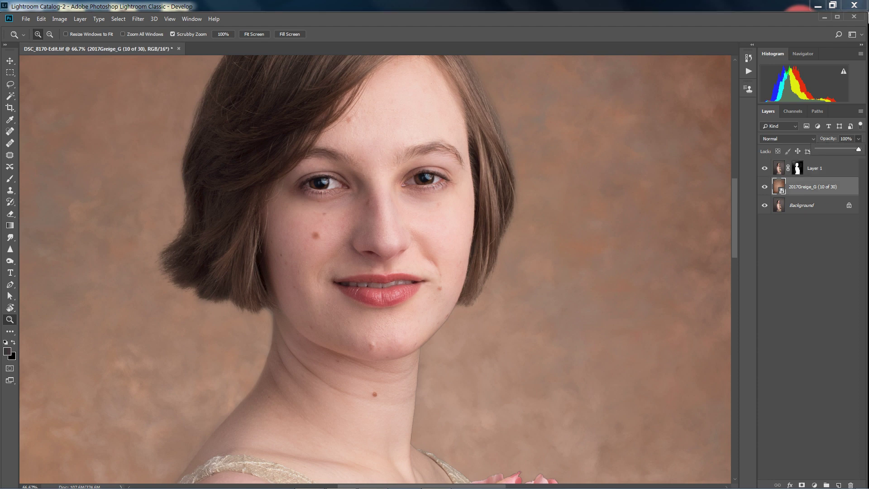
left_click_drag(858, 149, 845, 149)
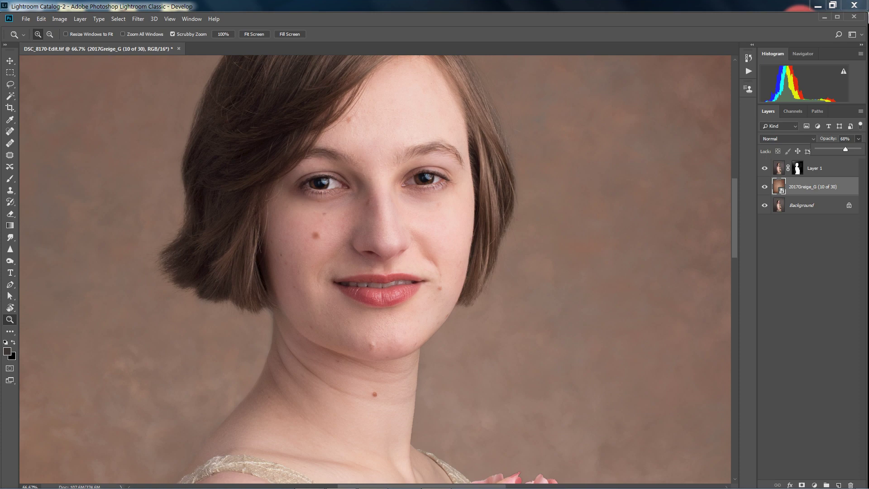
key("ctrl+0")
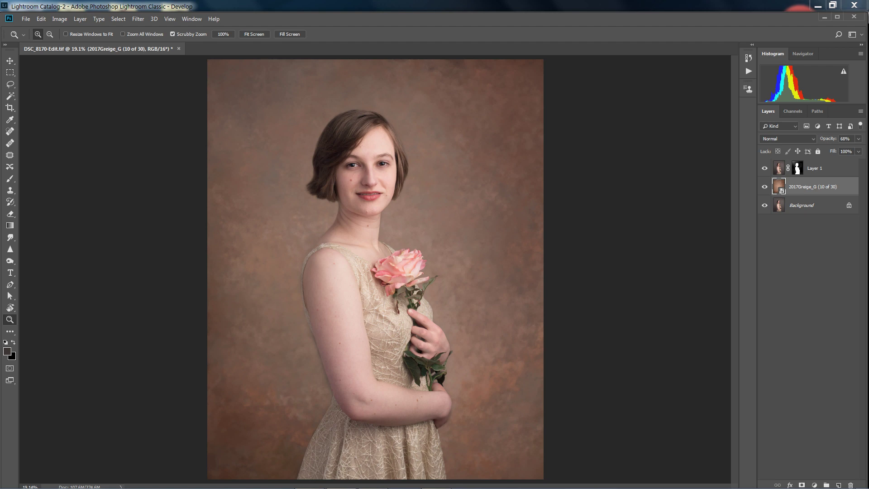
left_click(859, 138)
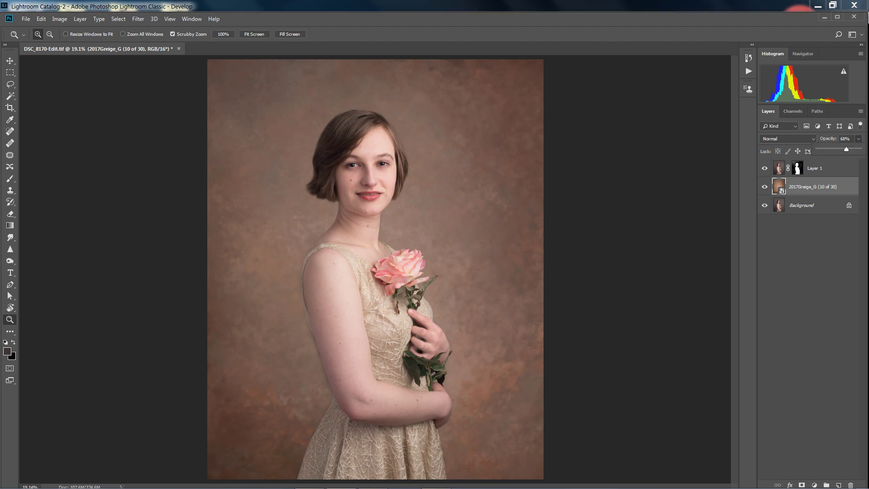
left_click_drag(846, 149, 859, 149)
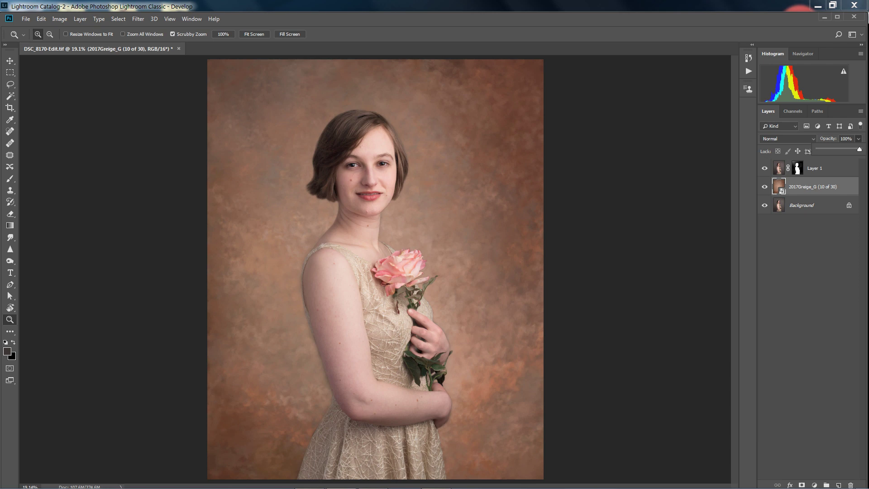
left_click_drag(859, 149, 849, 149)
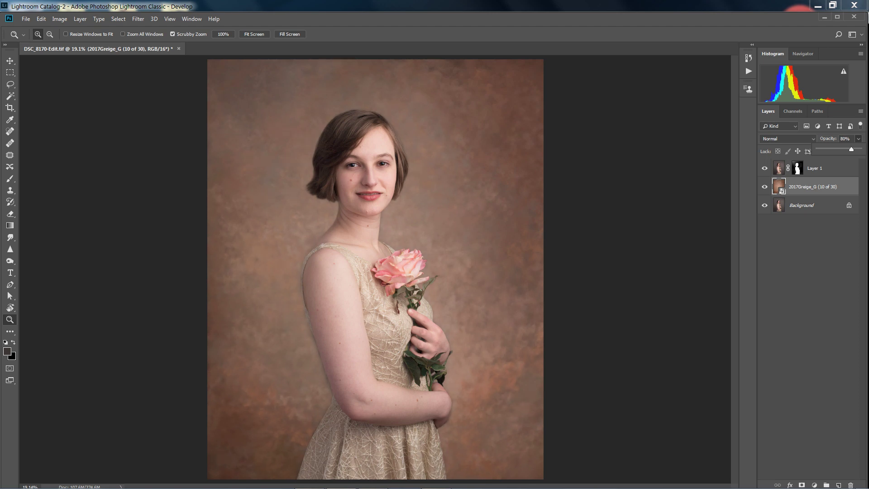
left_click_drag(852, 149, 854, 149)
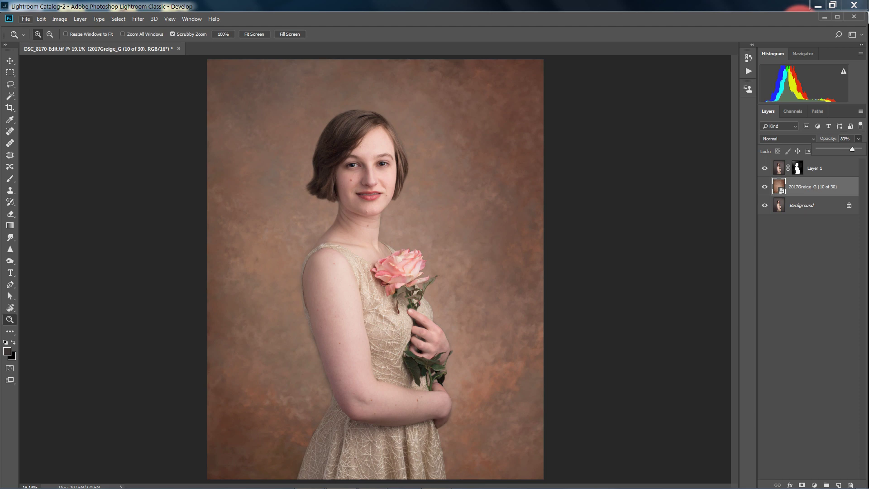
Step: Place a second embedded copy of the 2017Greige_G (10 of 30) texture above the existing texture layer
left_click(26, 18)
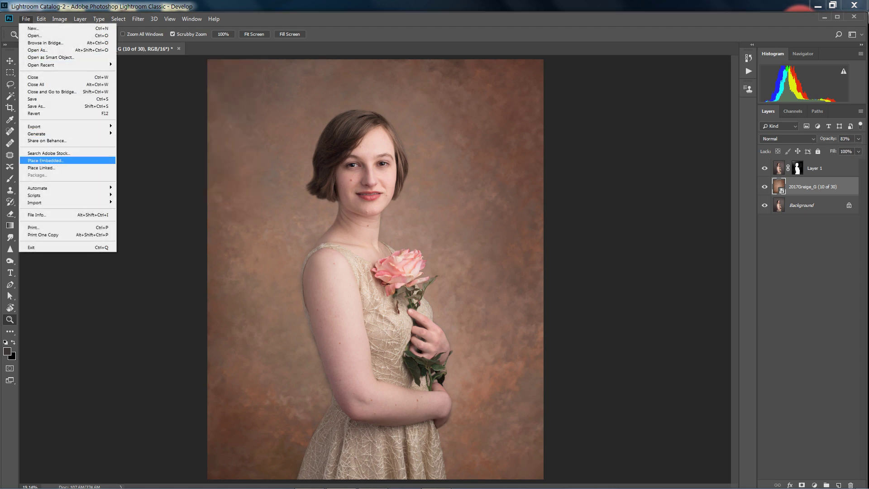
key("Return")
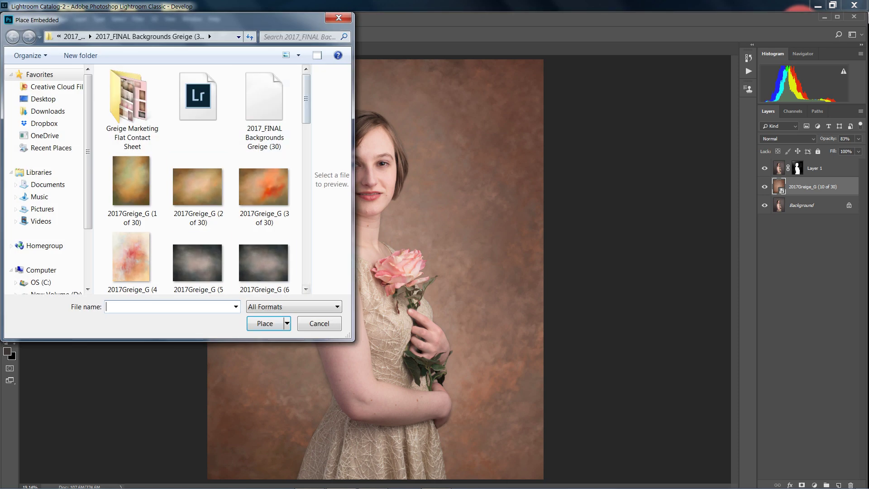
scroll(199, 181, "down", 4)
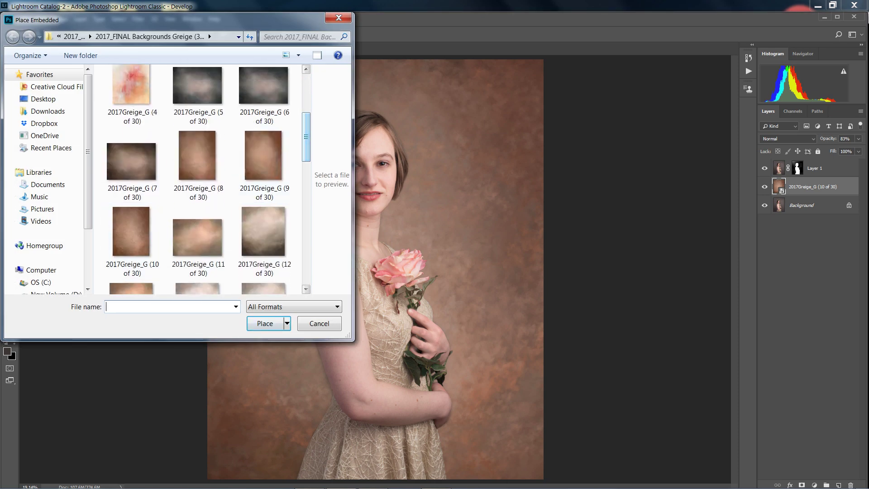
left_click(133, 235)
key("ctrl+j")
key("ctrl+t")
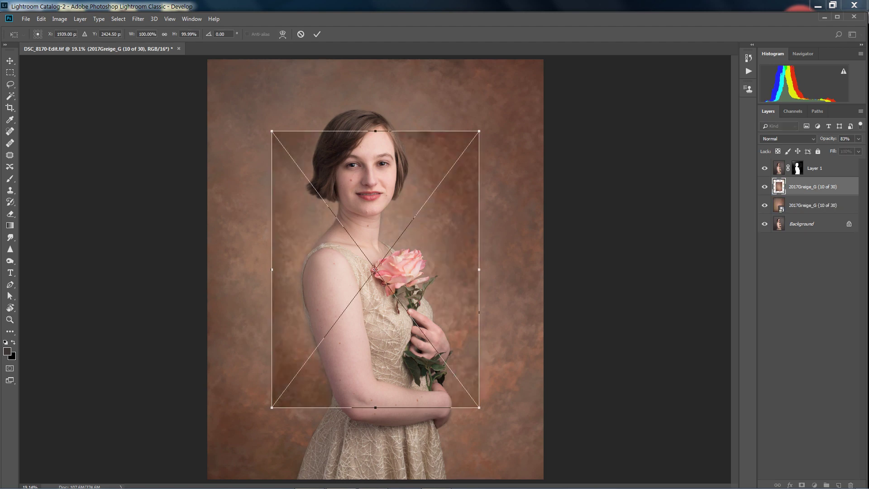
Step: Stretch the newly placed texture to all four canvas edges, flip it horizontally, and commit the placement
left_click_drag(272, 269, 207, 269)
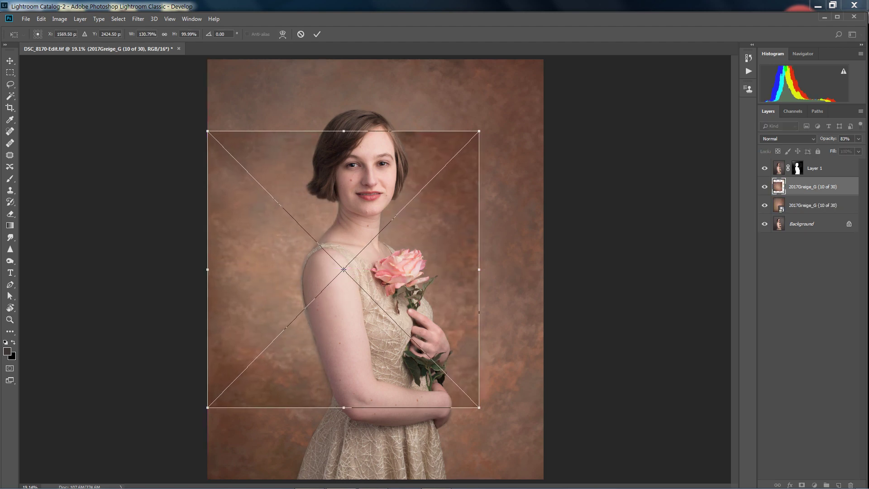
left_click_drag(479, 270, 543, 269)
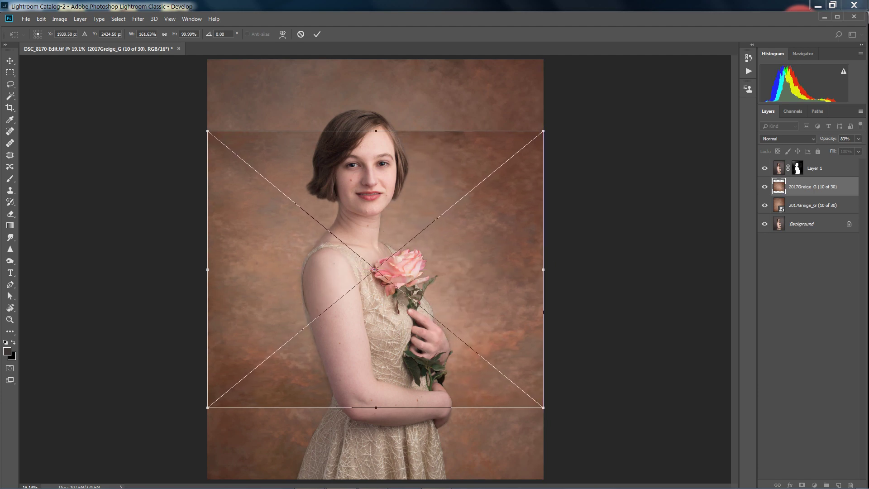
left_click_drag(376, 131, 376, 59)
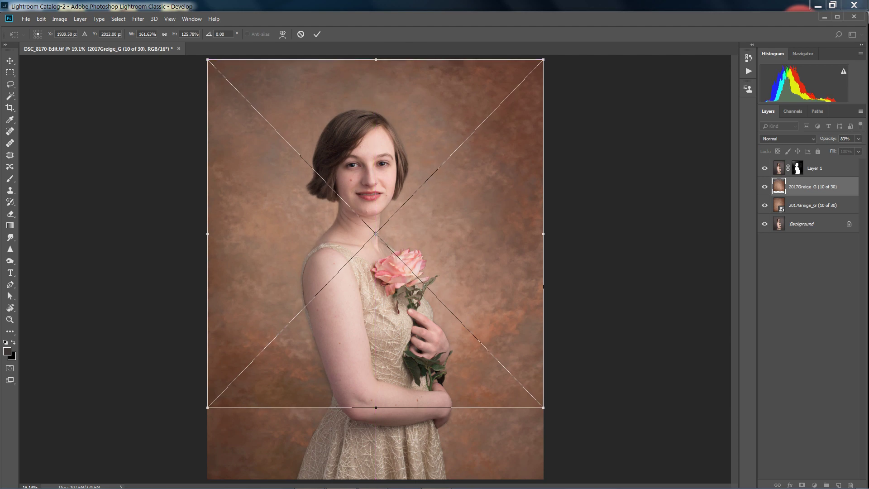
left_click_drag(375, 408, 375, 479)
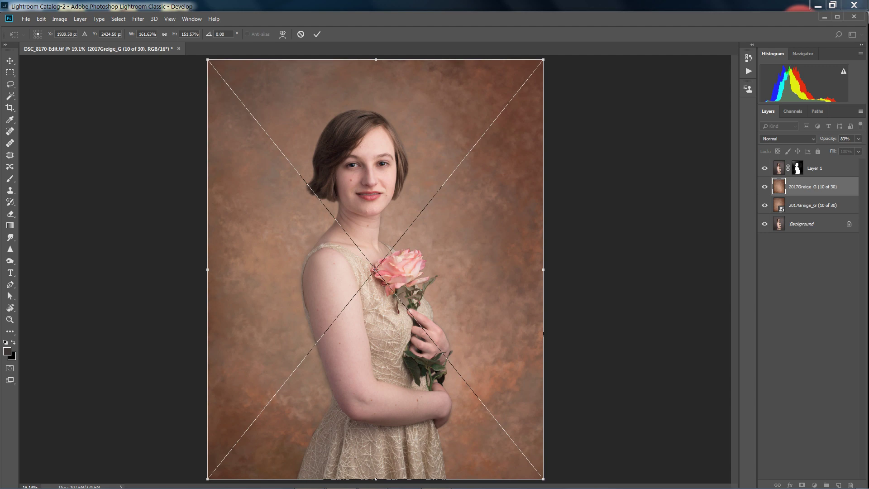
right_click(347, 209)
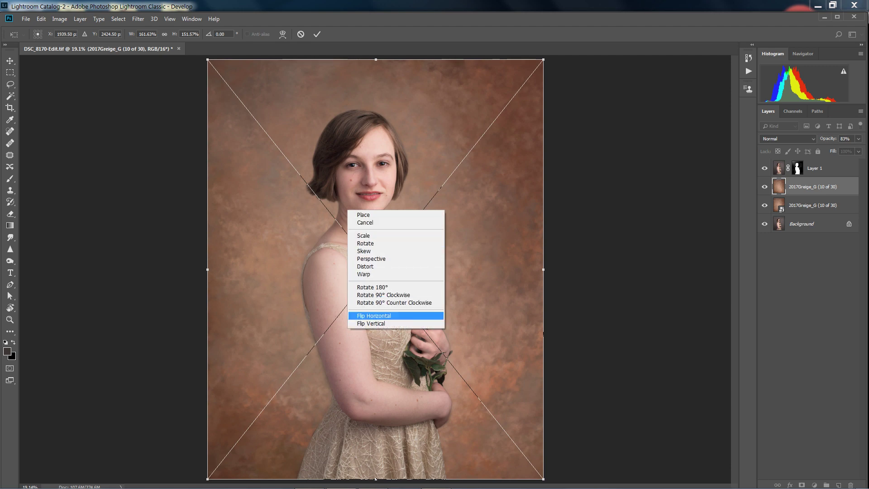
left_click(374, 315)
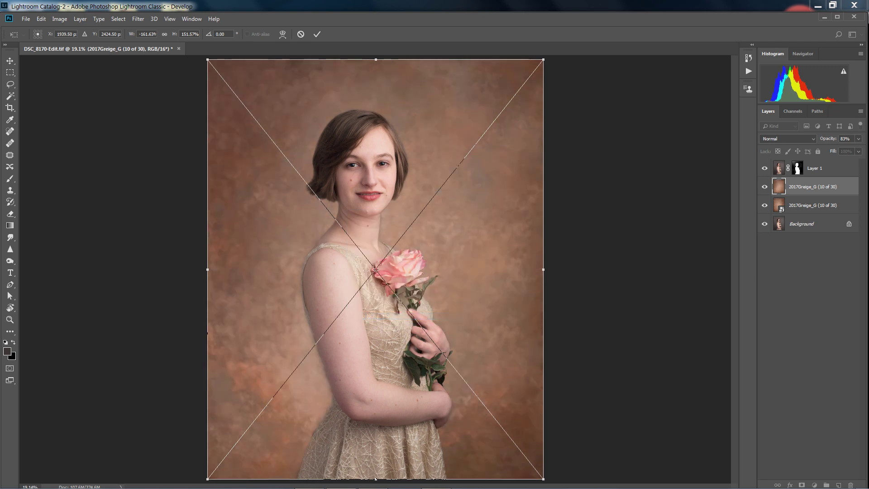
key("Return")
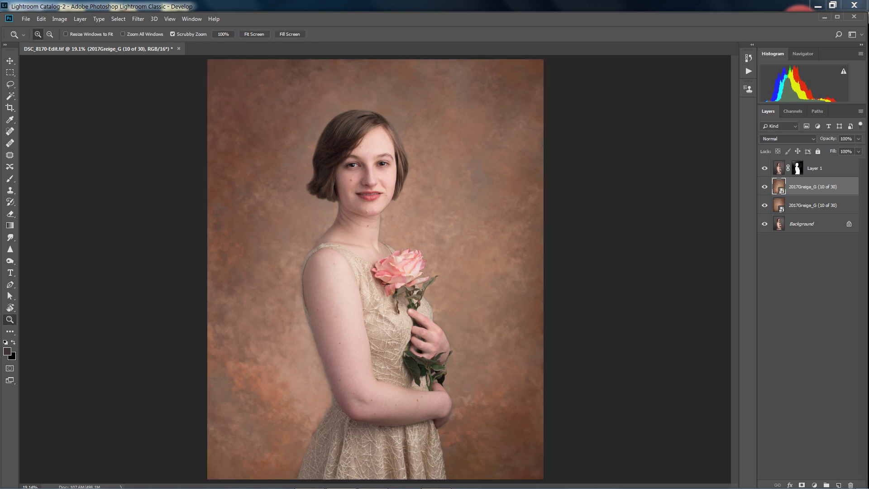
Step: Reduce the opacity of the flipped texture layer to 88%
left_click(859, 138)
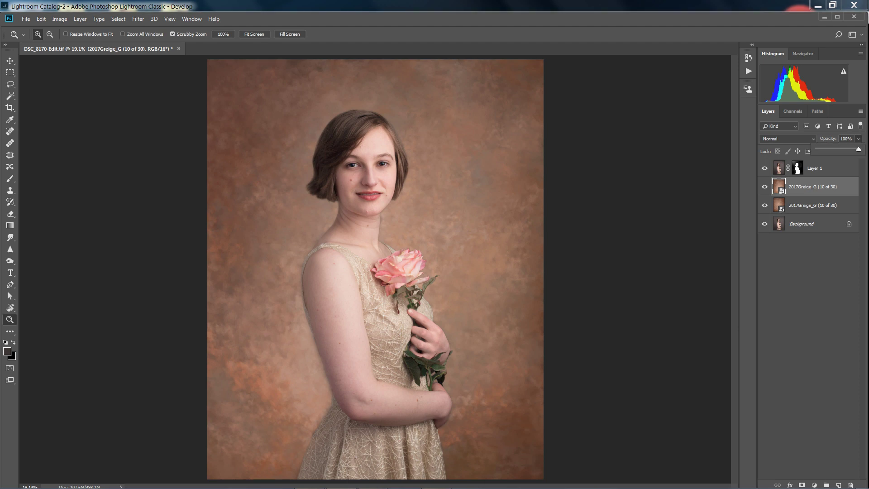
left_click_drag(859, 150, 850, 150)
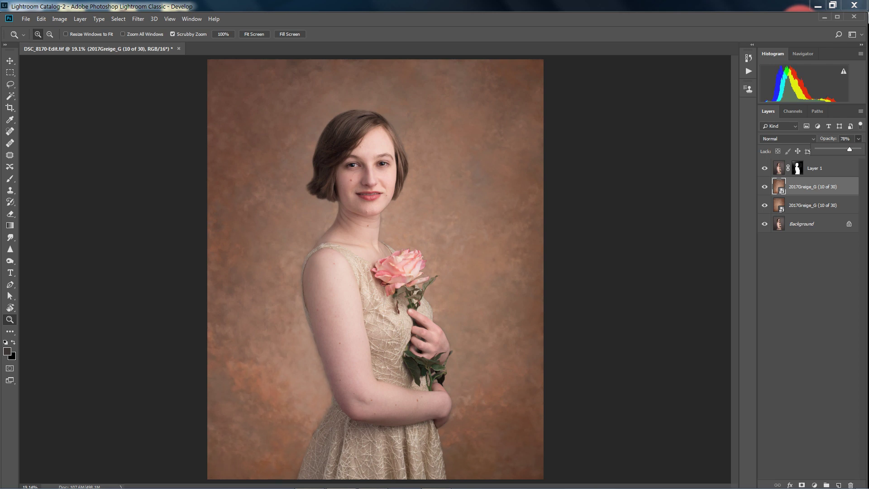
left_click_drag(849, 149, 853, 150)
Step: Place the 2017Greige_G (7 of 30) texture as an embedded layer directly below Layer 1
left_click(25, 18)
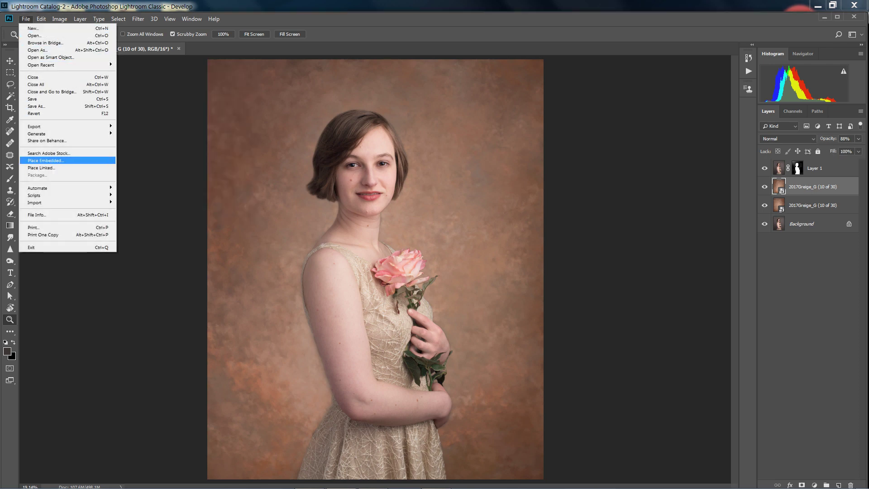
left_click(45, 160)
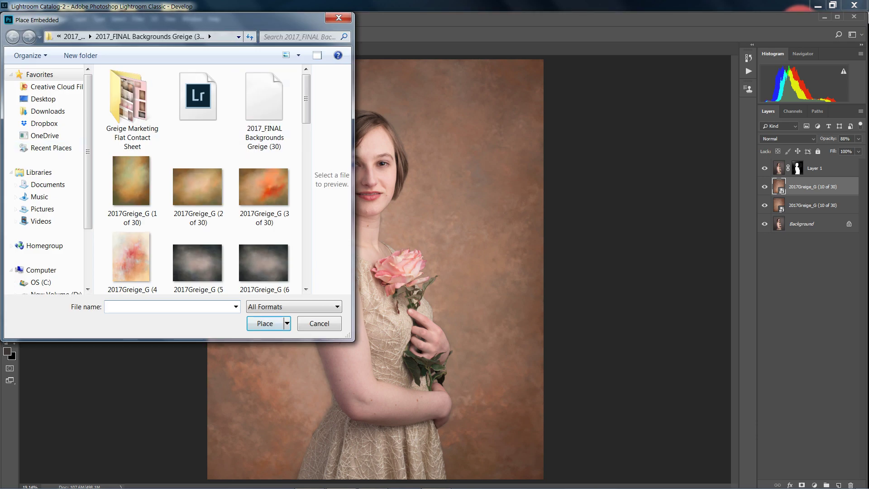
scroll(136, 136, "down", 5)
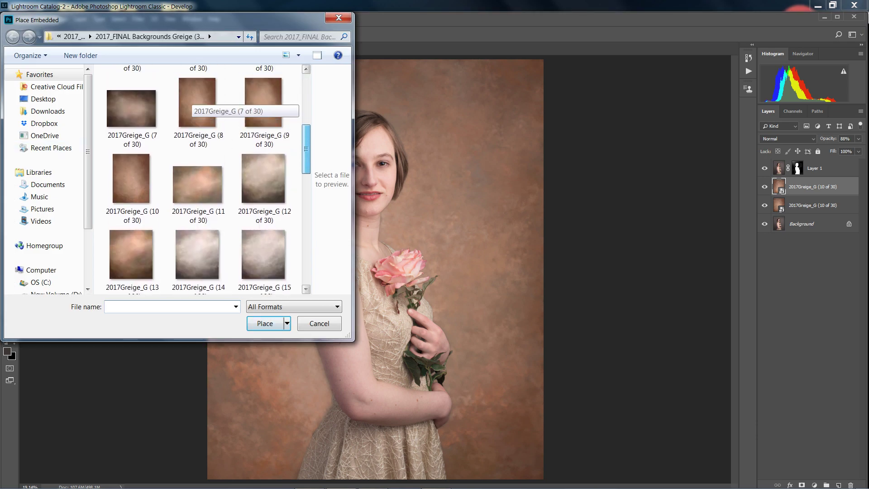
double_click(131, 131)
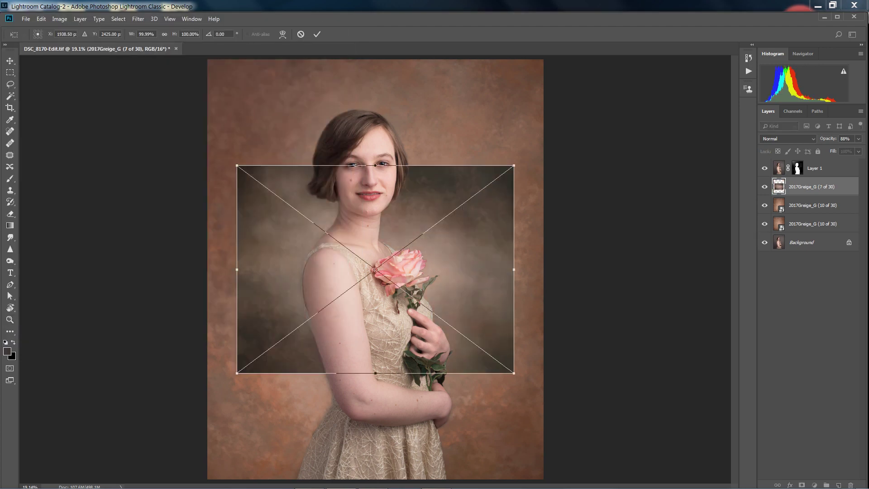
Step: Stretch the 2017Greige_G (7 of 30) texture to fill the canvas, commit it, and reduce its layer opacity to 5%
left_click_drag(376, 166, 376, 60)
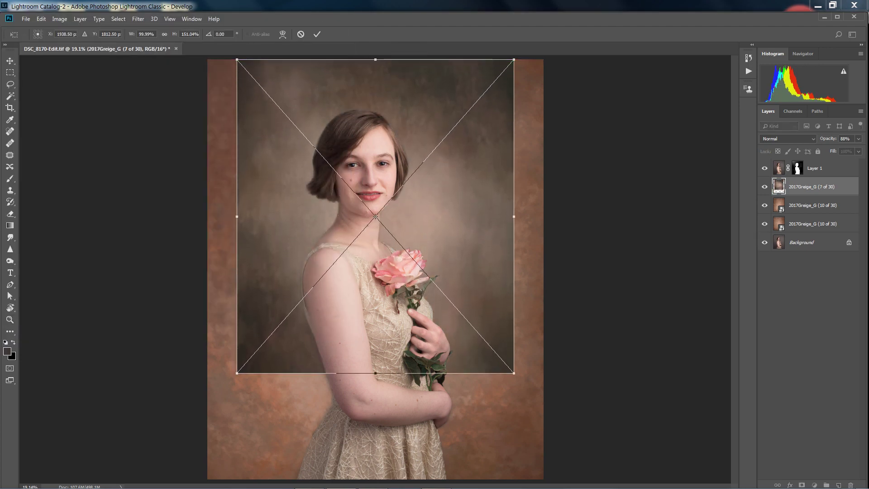
left_click_drag(513, 217, 542, 191)
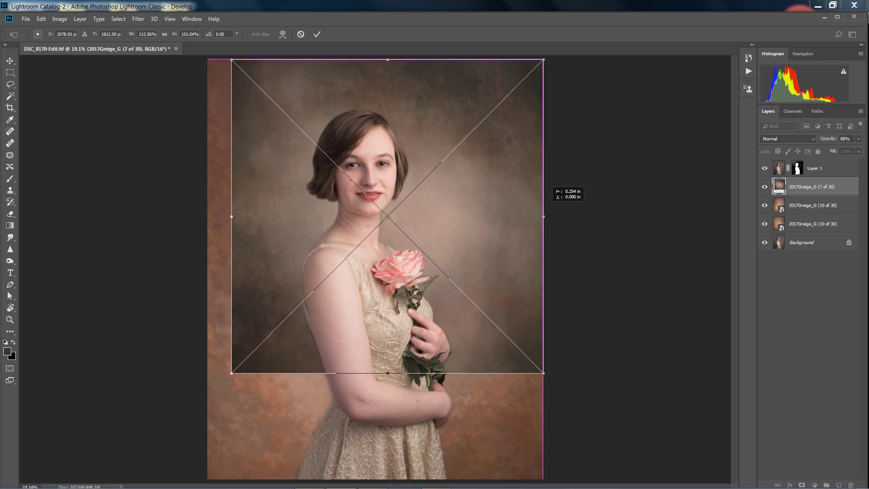
left_click_drag(231, 217, 207, 216)
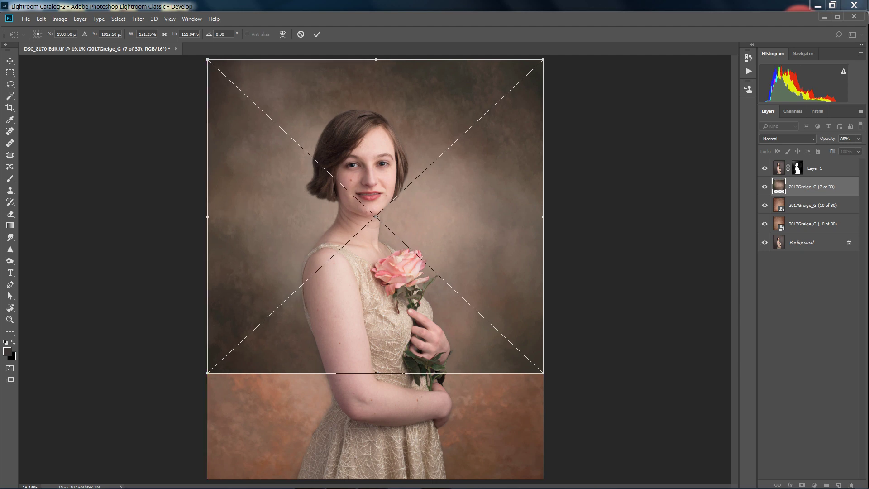
left_click_drag(375, 374, 376, 479)
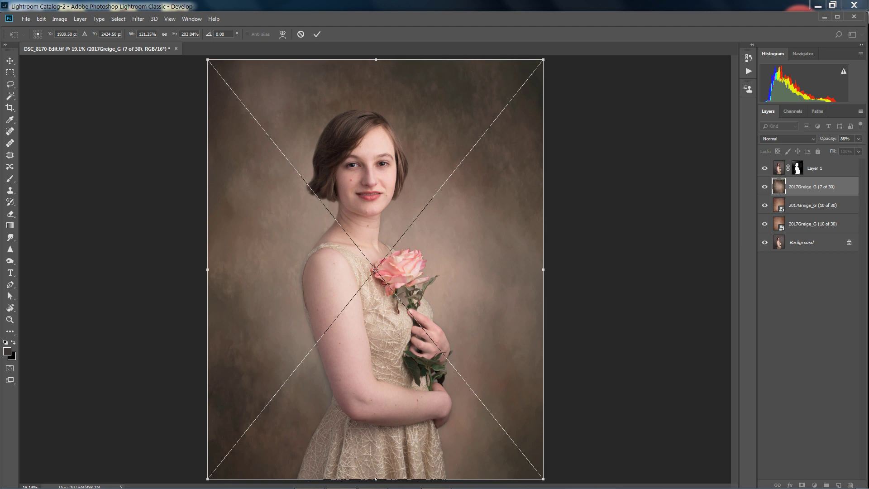
key("Return")
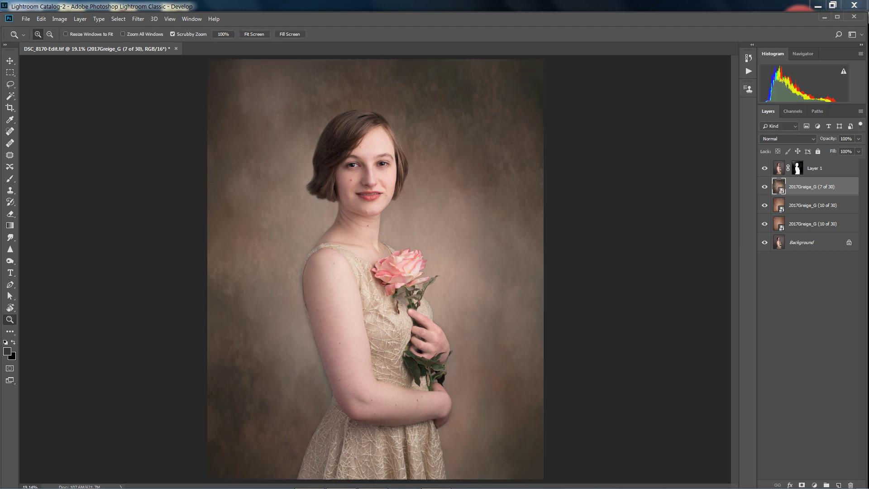
left_click(858, 139)
left_click_drag(859, 149, 819, 149)
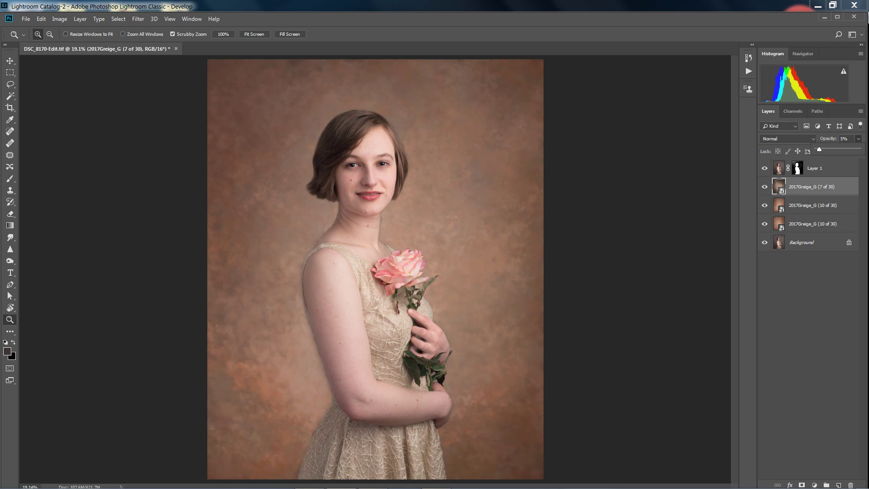
Step: Flatten the portrait and all texture layers into a single Background layer
left_click(824, 168)
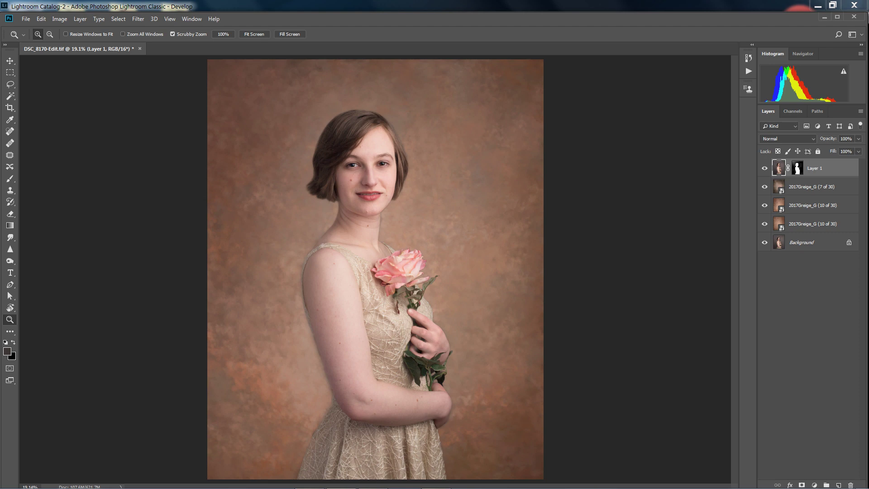
right_click(816, 168)
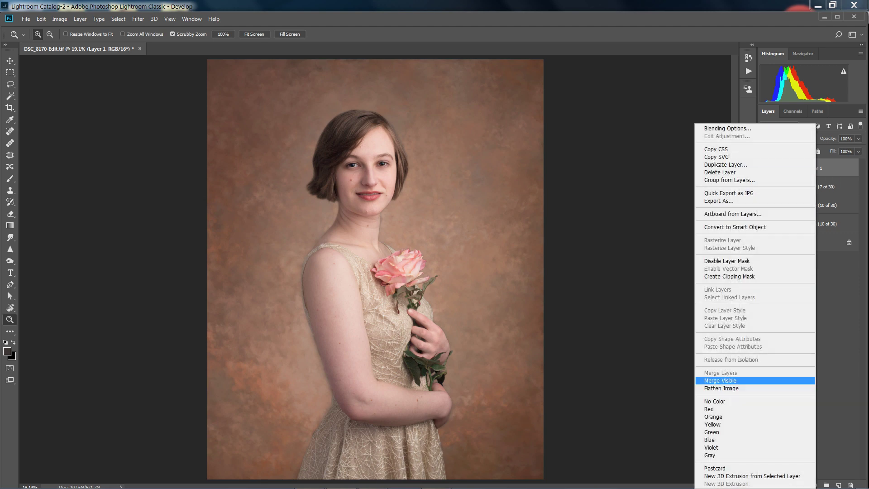
left_click(722, 388)
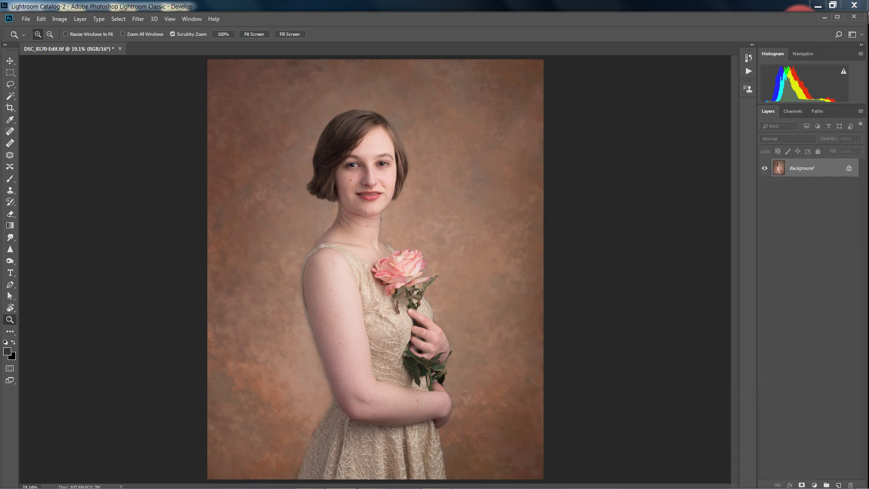
Step: Duplicate the flattened Background layer so the retouching is done on a separate copy
key("ctrl+j")
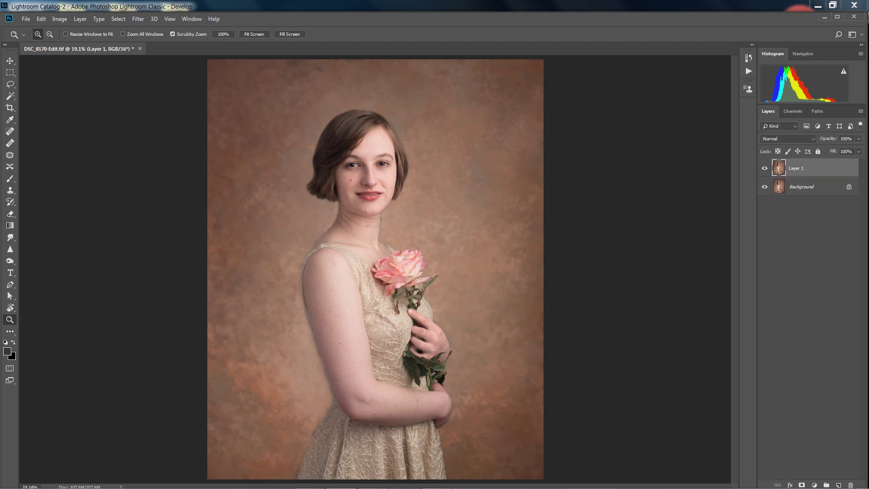
key("ctrl+1")
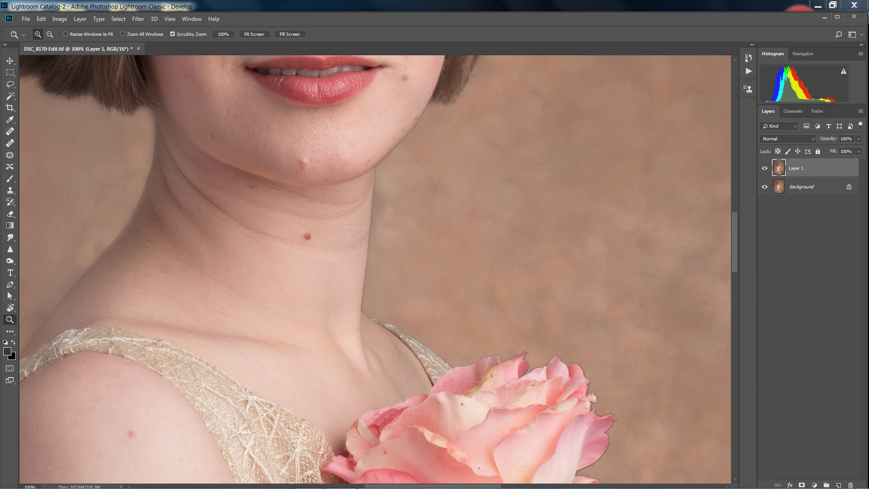
scroll(375, 269, "up", 5)
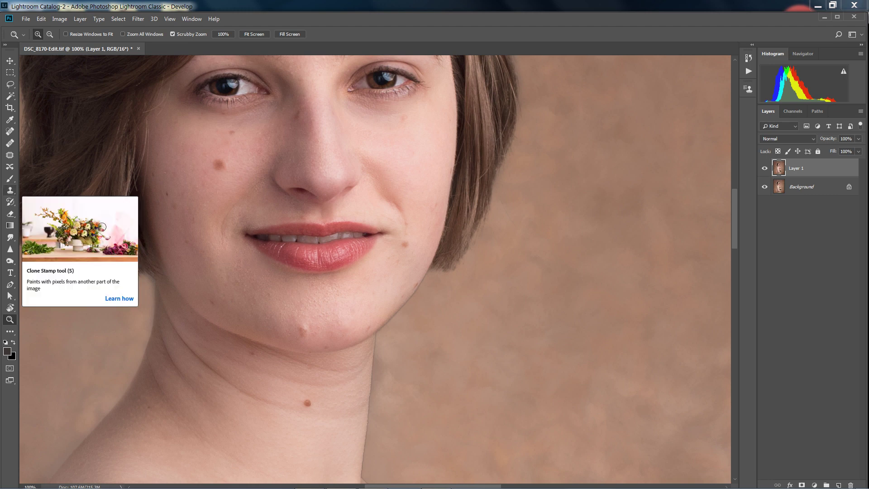
Step: Set up the Clone Stamp tool with a smaller soft brush at 93% opacity
left_click(10, 190)
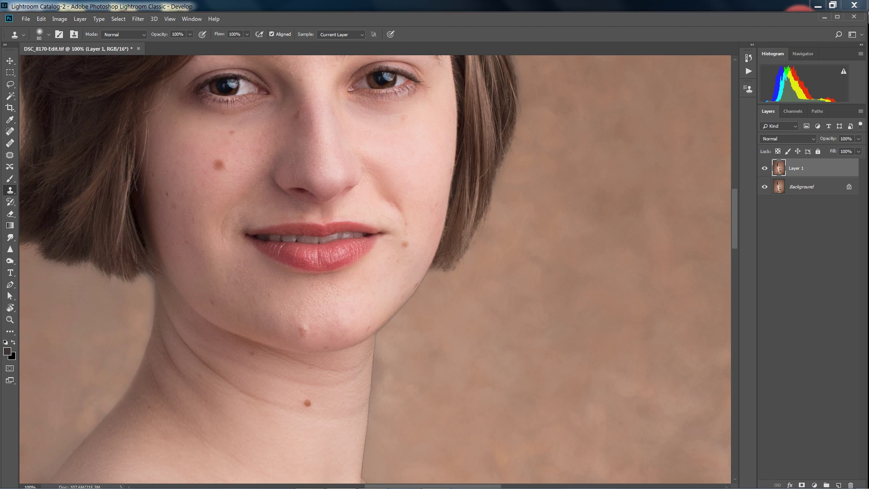
left_click(190, 34)
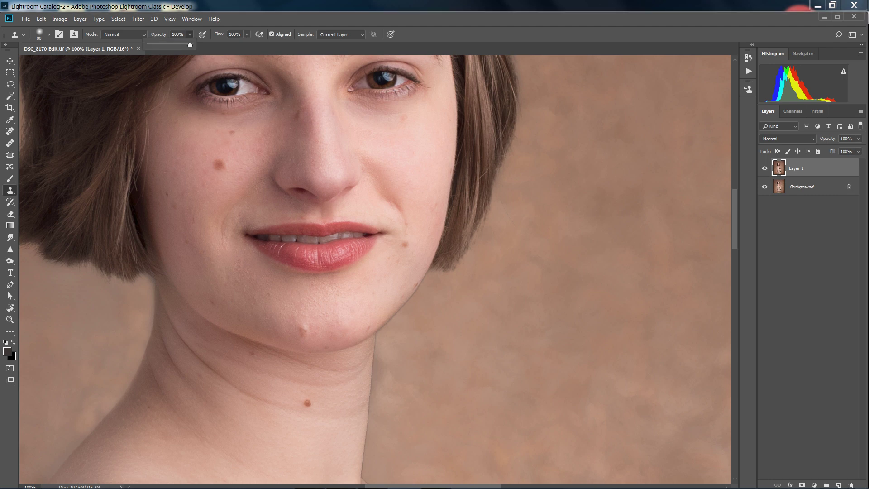
left_click_drag(190, 45, 189, 45)
left_click(48, 34)
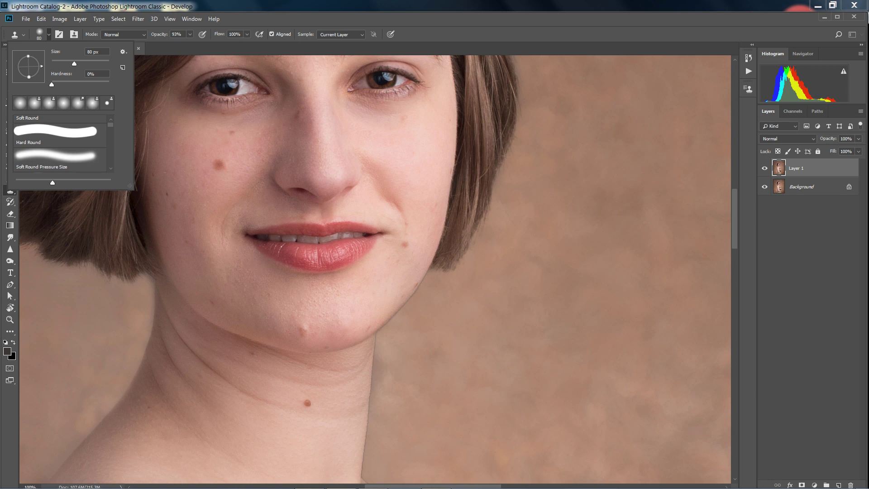
key("Escape")
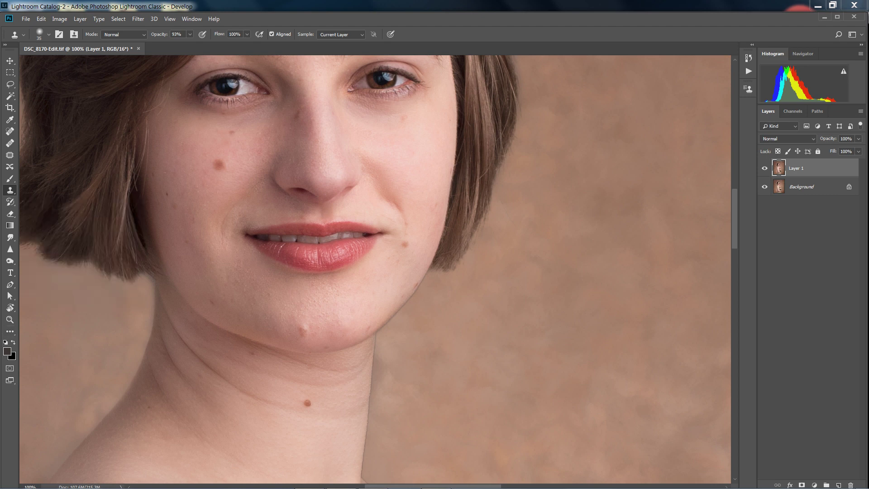
Step: Clone the textured backdrop over the dark outline along the neck and jaw, keeping the layer at 100% opacity
key("d")
key("x")
key("x")
key("x")
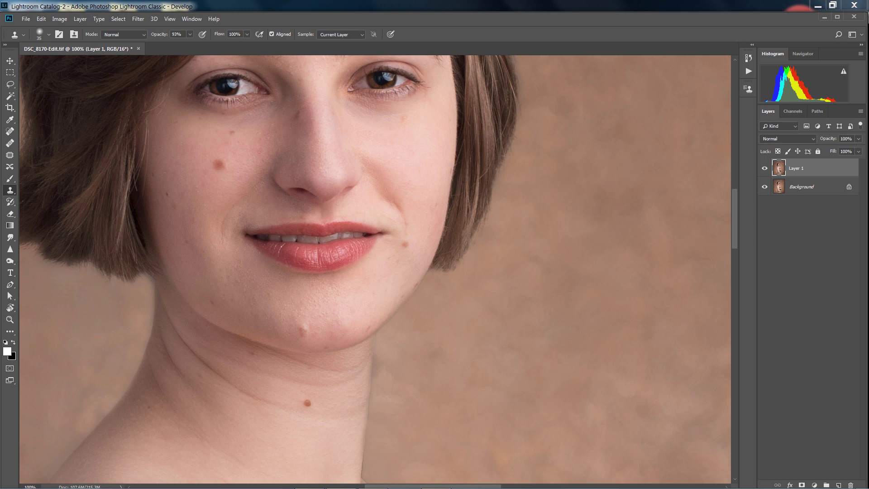
left_click(859, 138)
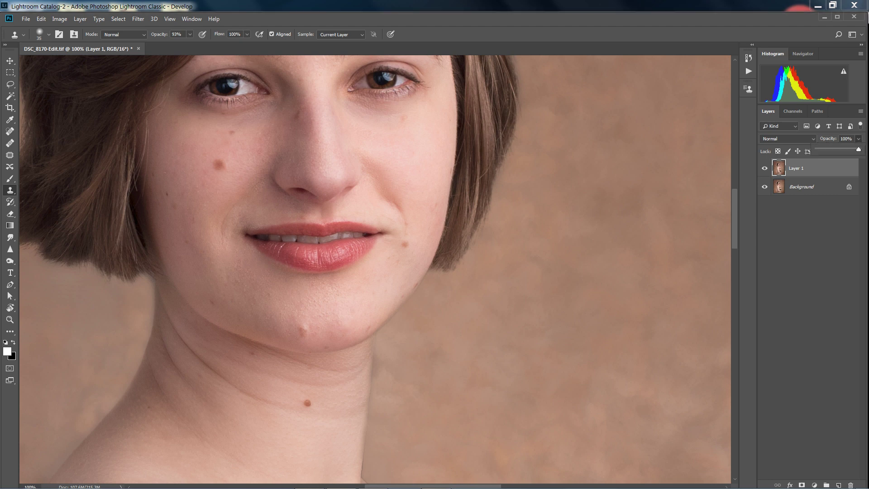
mouse_move(858, 148)
left_mouse_down()
mouse_move(849, 149)
mouse_move(859, 149)
left_mouse_up()
key("Return")
left_click_drag(376, 360, 377, 380)
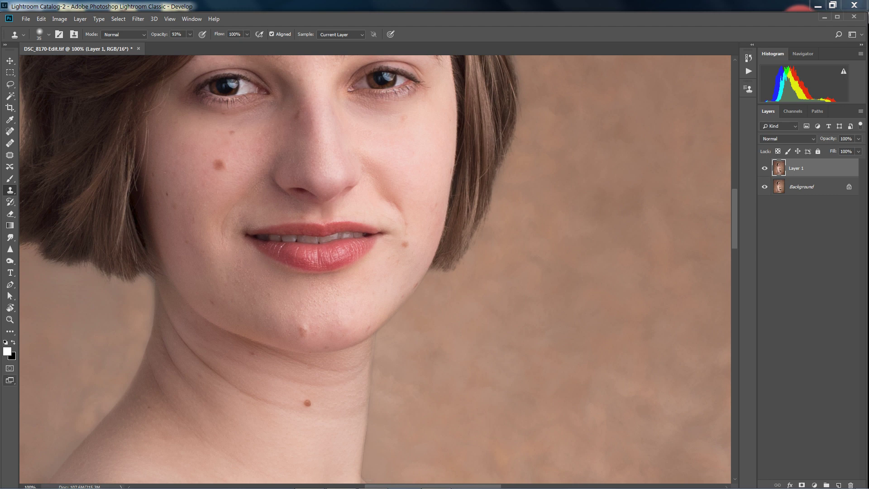
Step: Try a long Clone Stamp stroke down the neck's edge, then undo it
key("x")
mouse_move(370, 358)
left_mouse_down()
mouse_move(381, 422)
mouse_move(375, 380)
mouse_move(370, 453)
left_mouse_up()
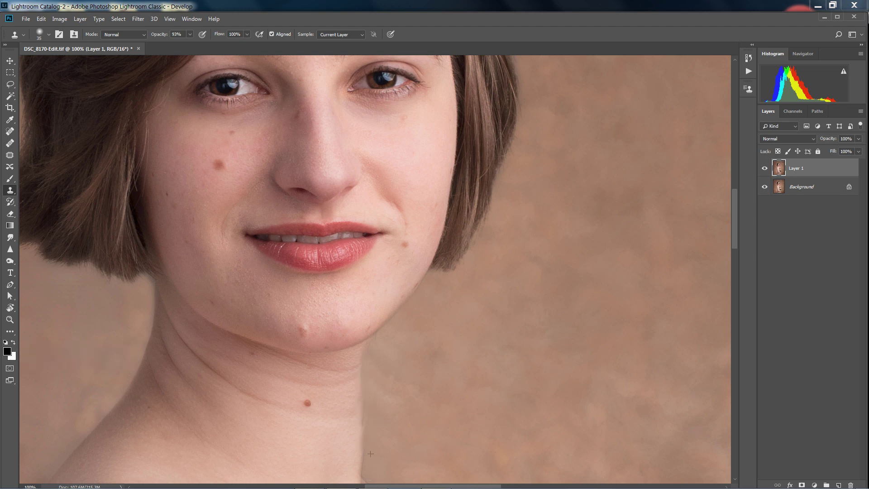
key("ctrl+z")
key("ctrl+z")
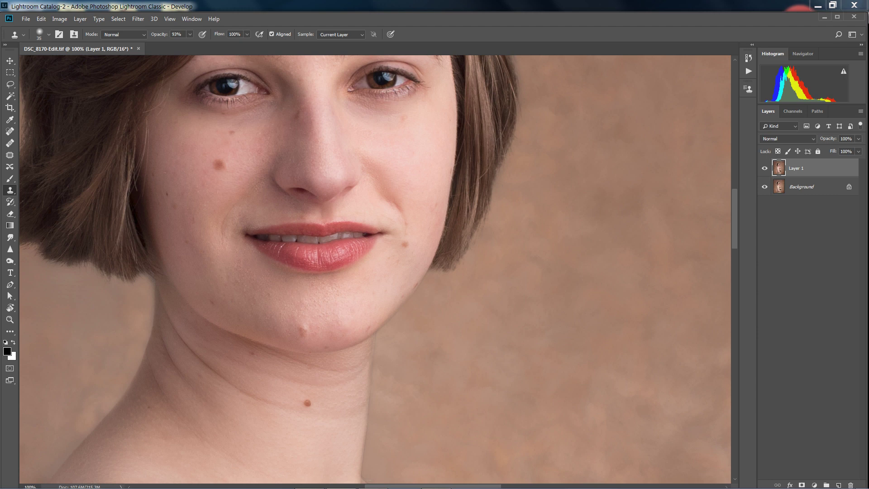
Step: Rework the neck's edge on the duplicate layer with the Eraser at 73% opacity and the Smudge tool at 50% strength
key("e")
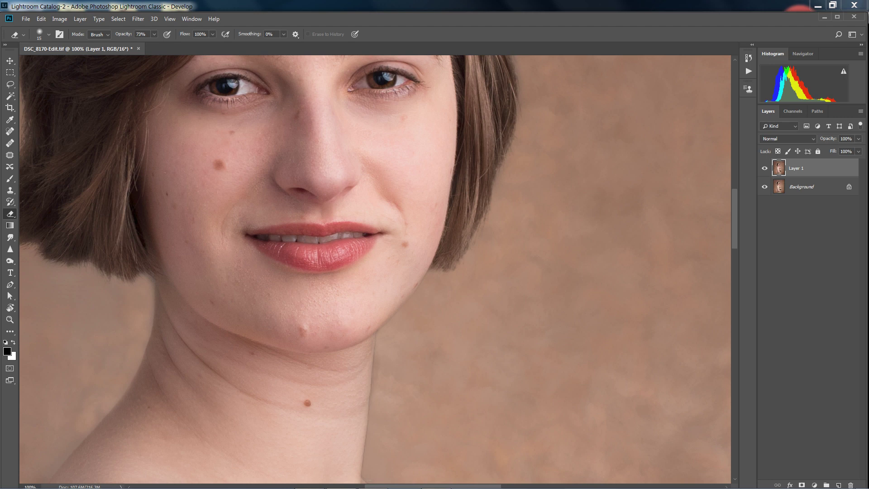
key("x")
left_click(10, 238)
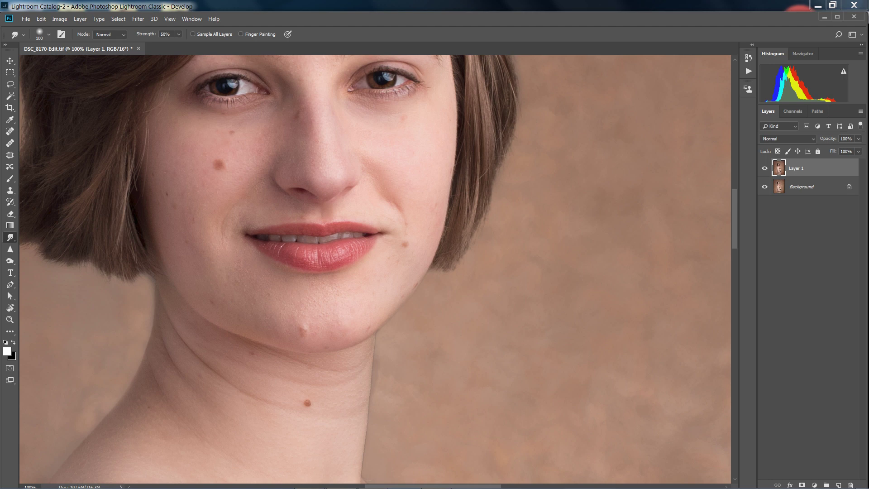
left_click(396, 375)
key("x")
Step: Return to the Clone Stamp tool and reduce its brush size for the fine edges around the rose and dress
left_click(10, 190)
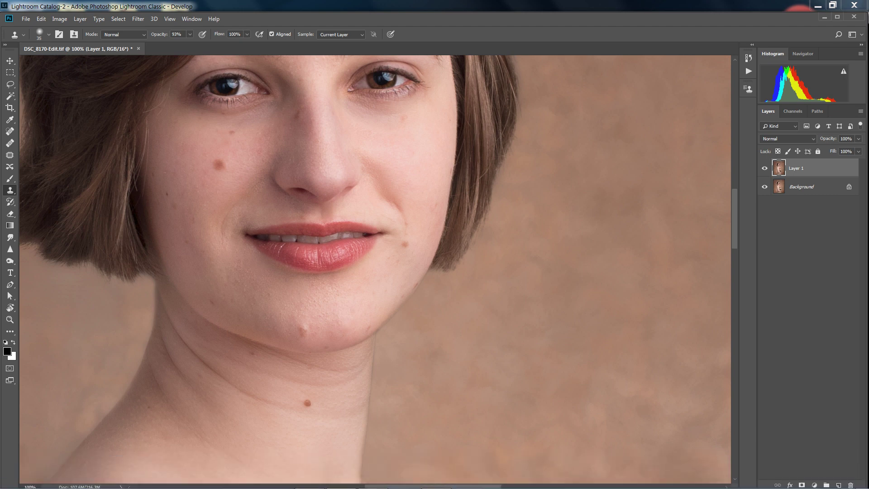
scroll(375, 268, "down", 6)
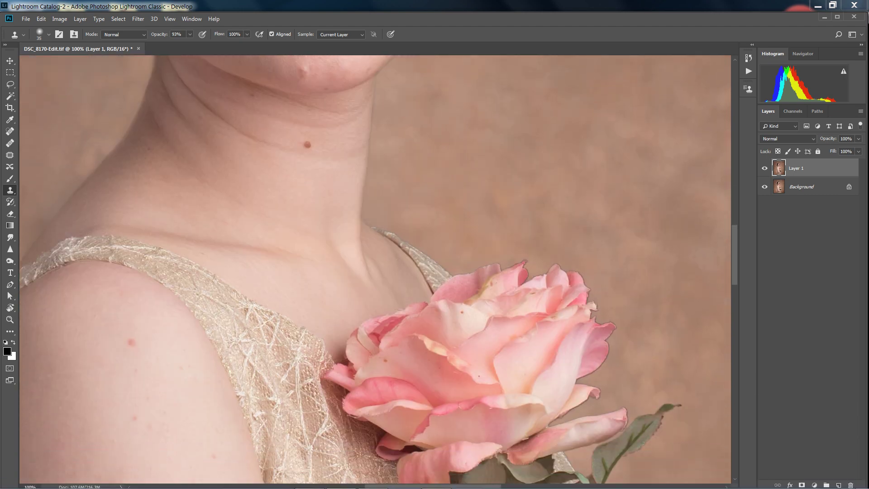
scroll(375, 269, "down", 2)
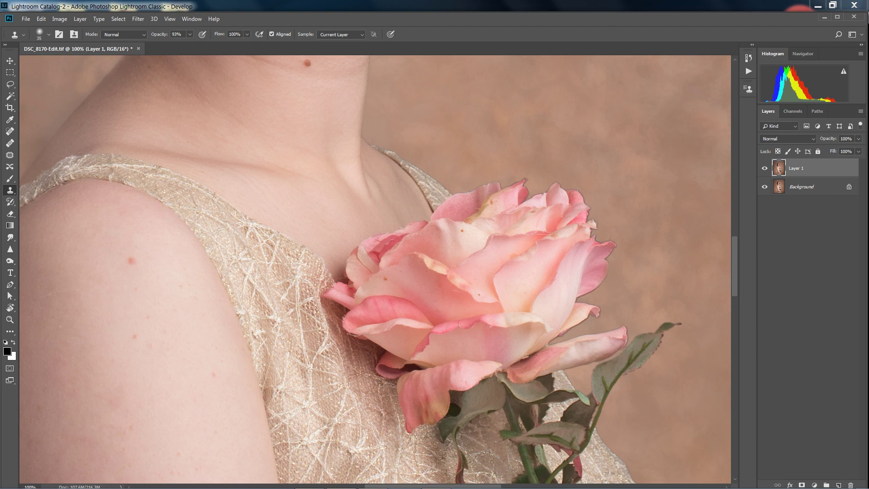
key("bracketleft")
key("bracketleft")
key("bracketleft")
left_click(10, 319)
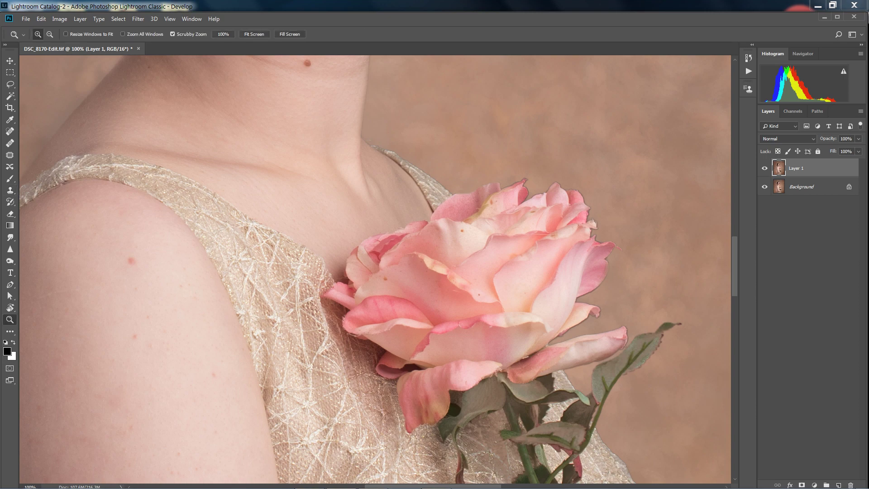
left_click(254, 34)
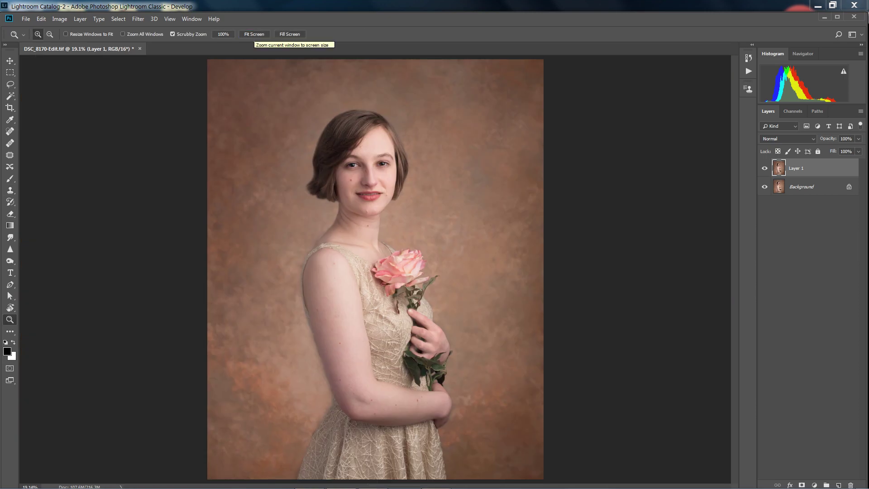